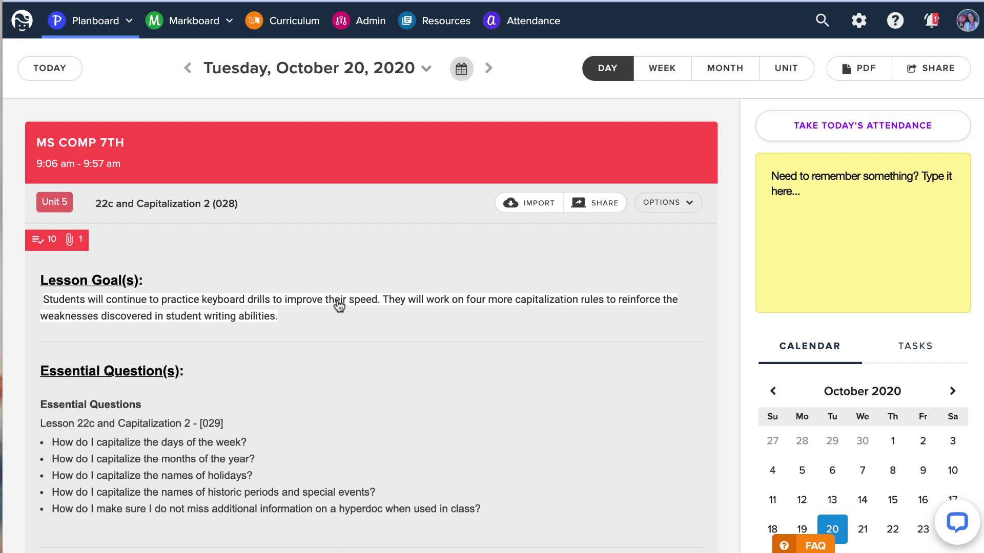
scroll(339, 306, "down", 4)
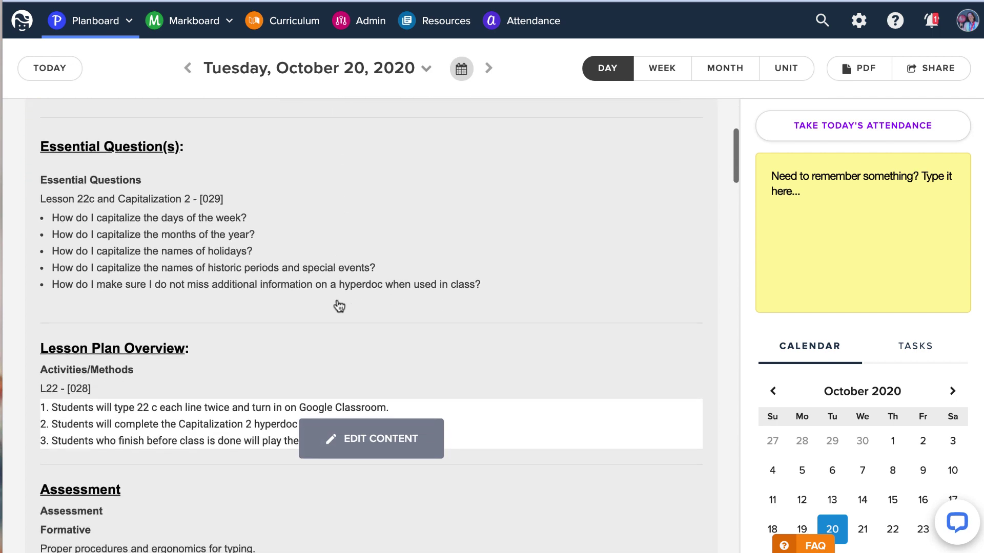
scroll(339, 306, "down", 5)
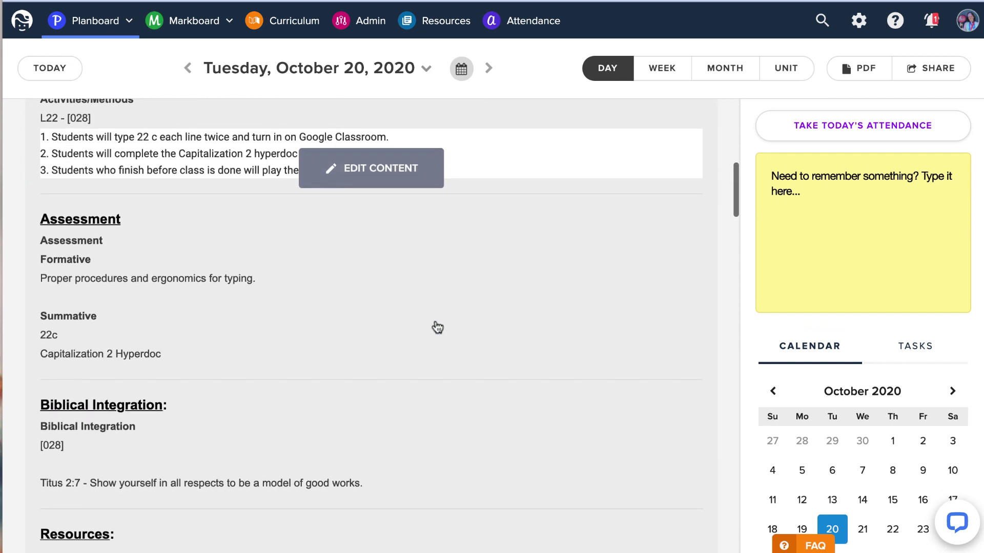
scroll(437, 327, "down", 8)
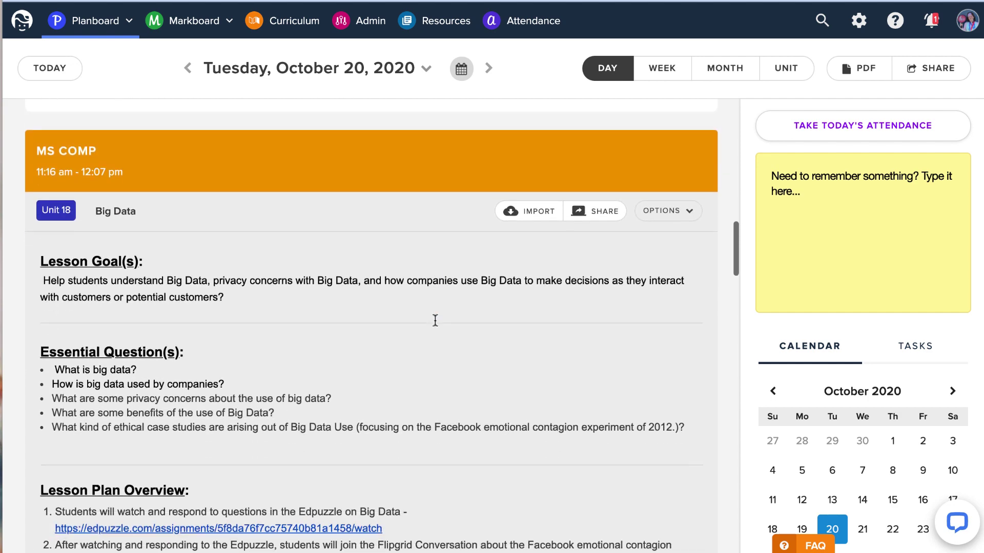
scroll(434, 319, "down", 3)
scroll(437, 327, "up", 2)
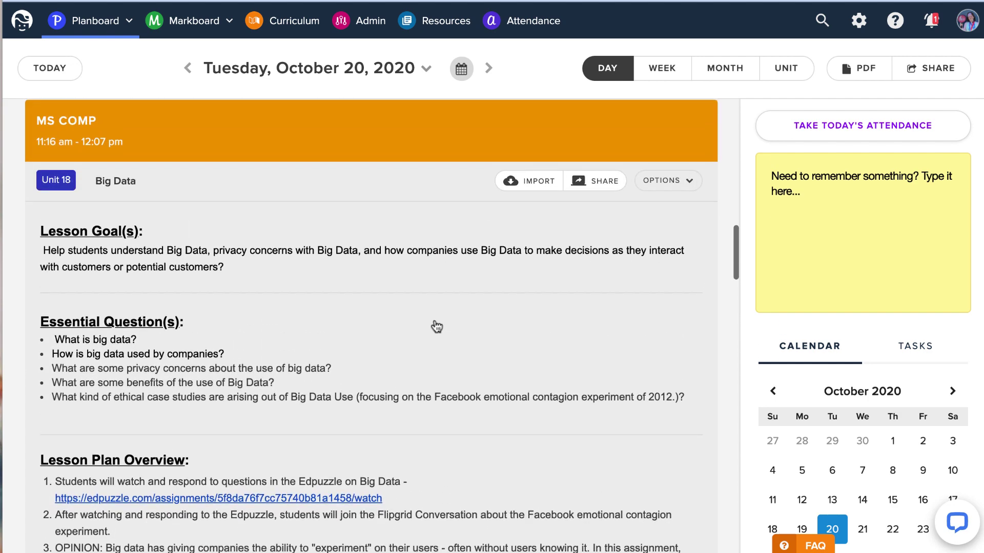
scroll(437, 326, "down", 3)
scroll(436, 326, "up", 2)
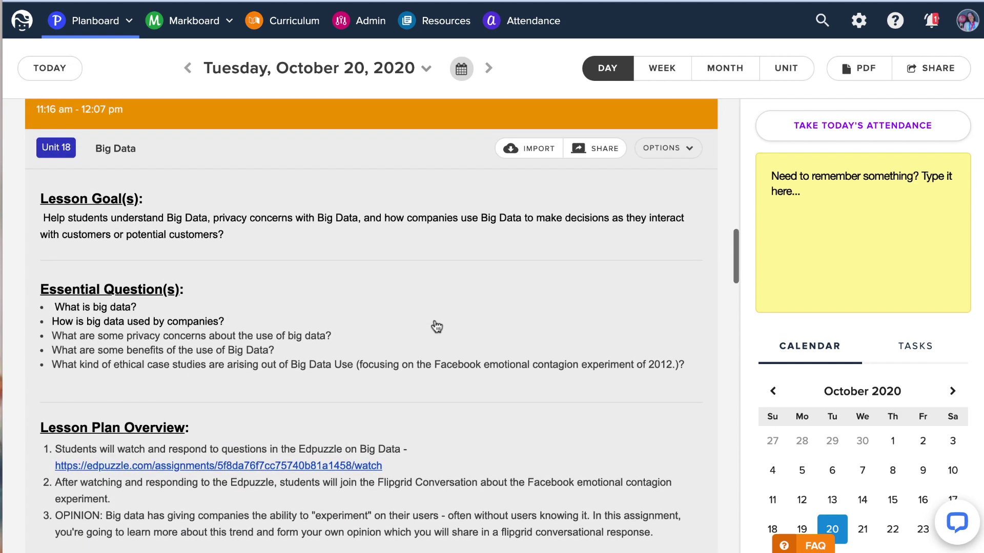
scroll(437, 326, "down", 7)
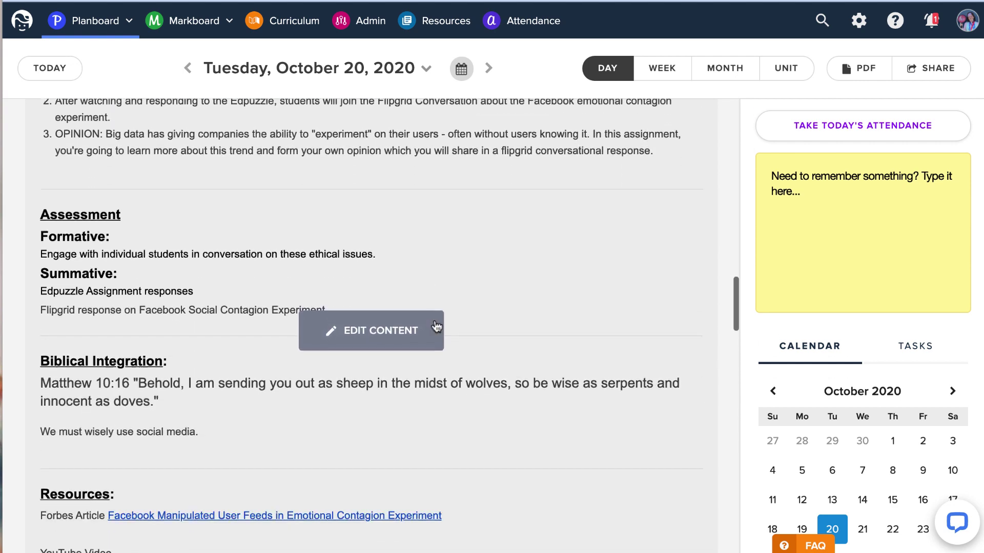
scroll(436, 326, "down", 10)
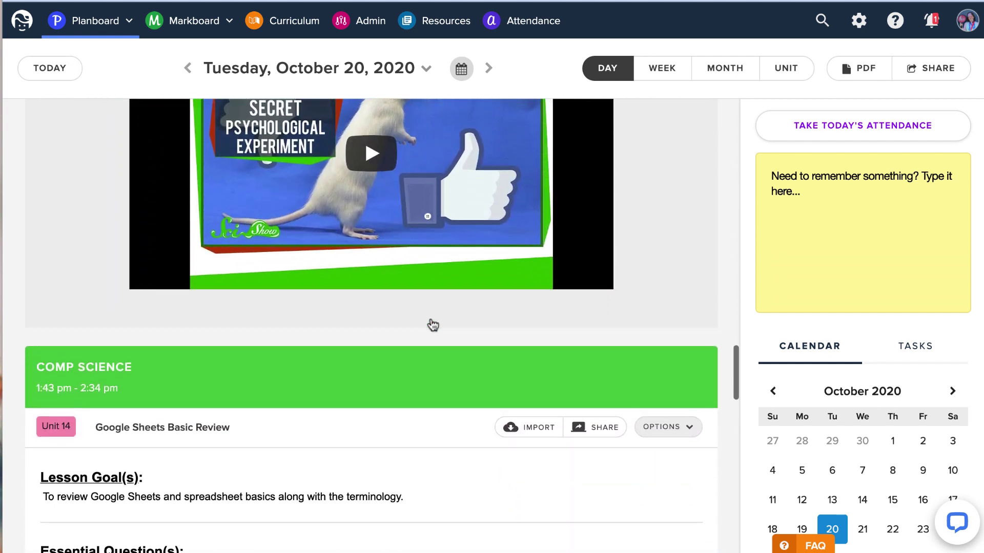
scroll(433, 325, "down", 10)
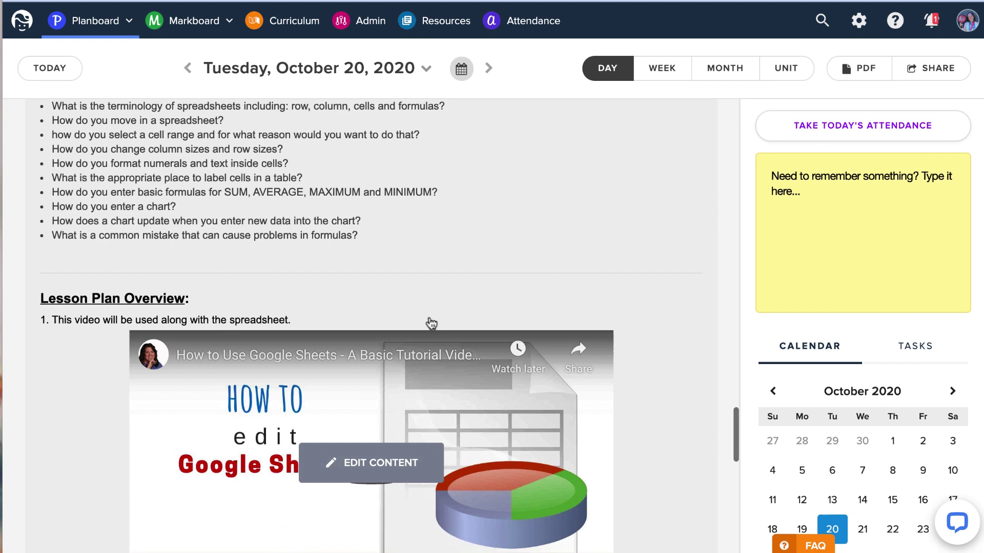
scroll(432, 323, "down", 2)
scroll(432, 322, "up", 7)
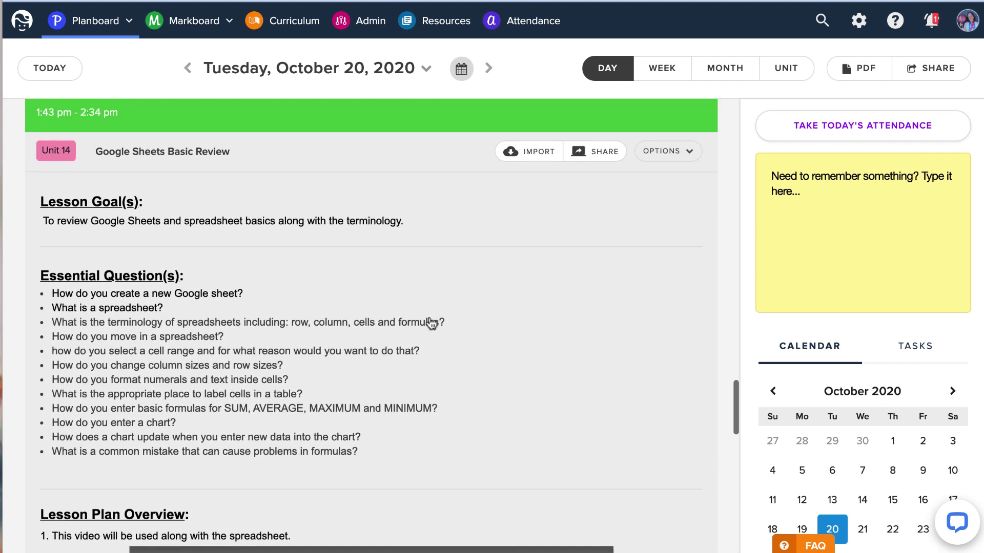
scroll(432, 323, "down", 8)
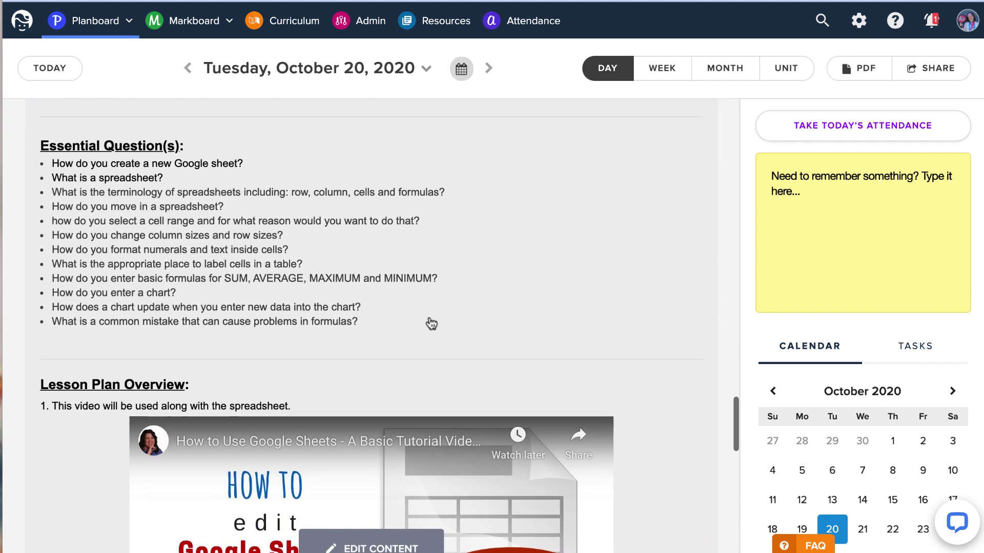
scroll(431, 322, "down", 9)
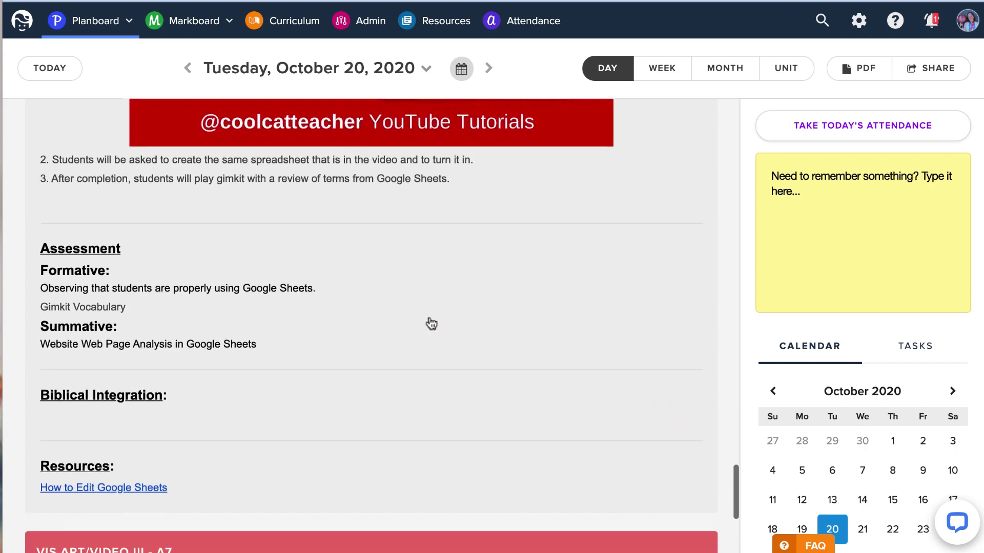
scroll(431, 323, "up", 18)
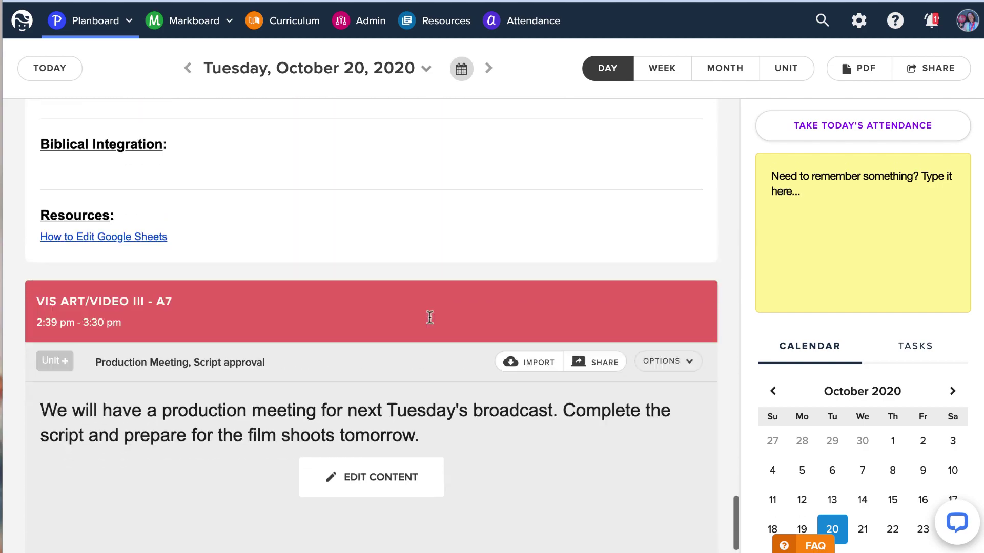
scroll(432, 322, "up", 20)
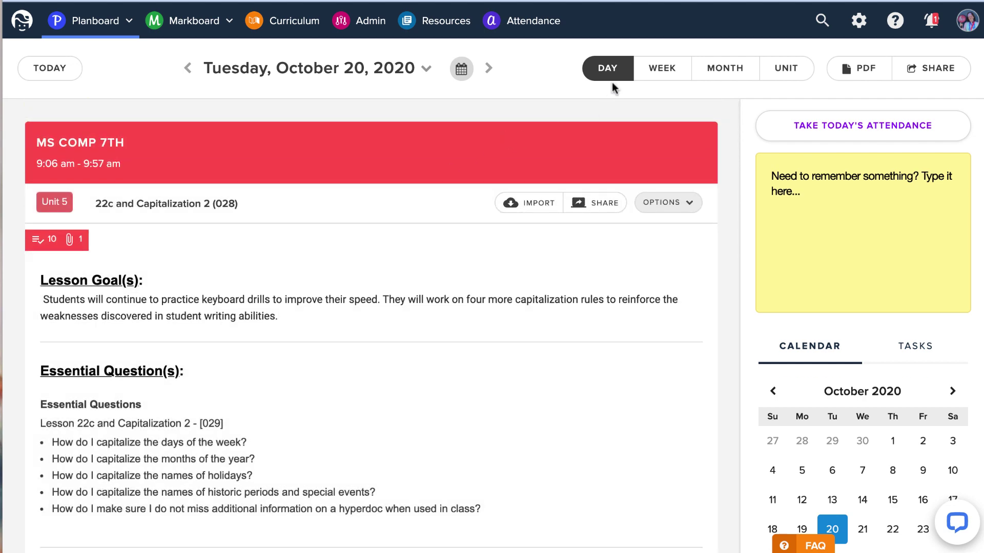
Return to the Day view and advance from October 20 to Monday, October 26, 2020.
left_click(651, 72)
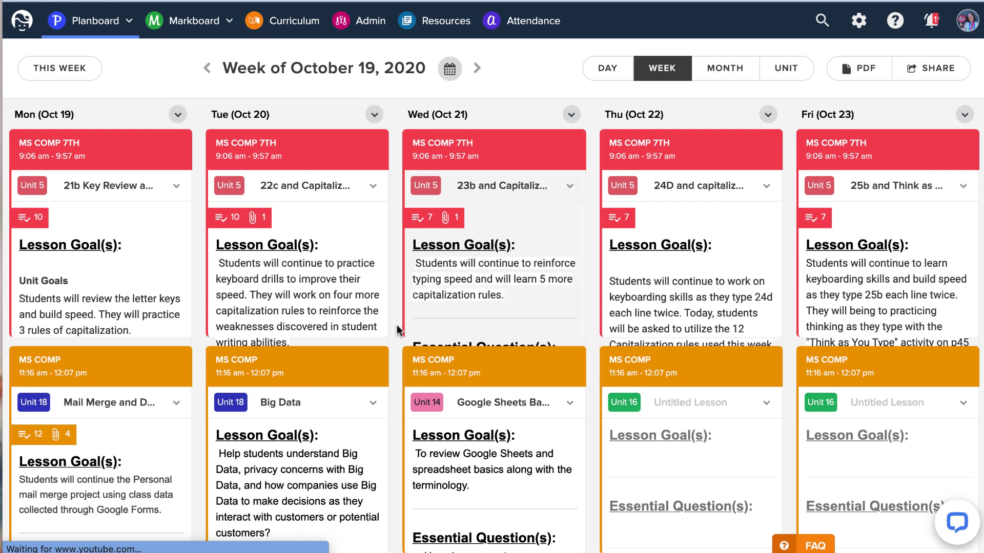
left_click(724, 68)
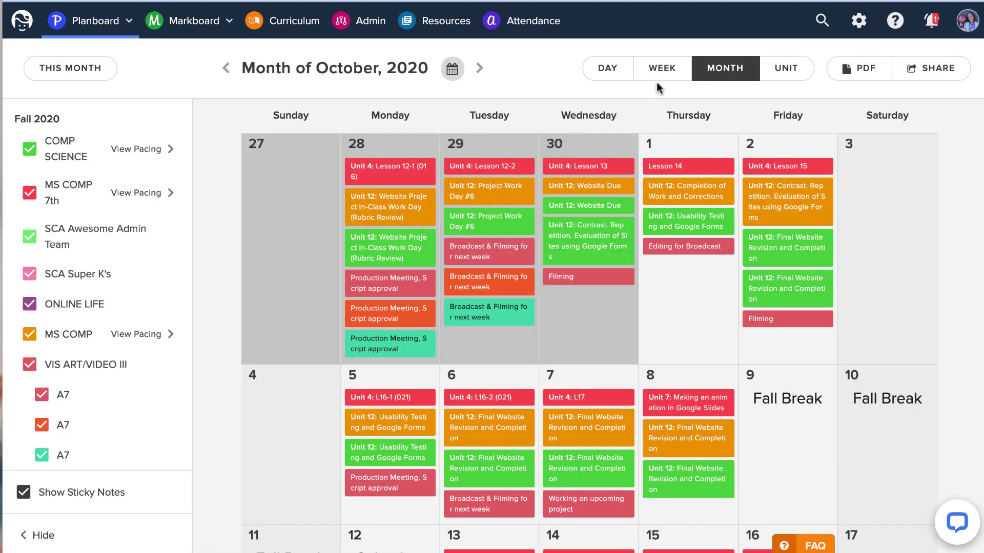
left_click(623, 69)
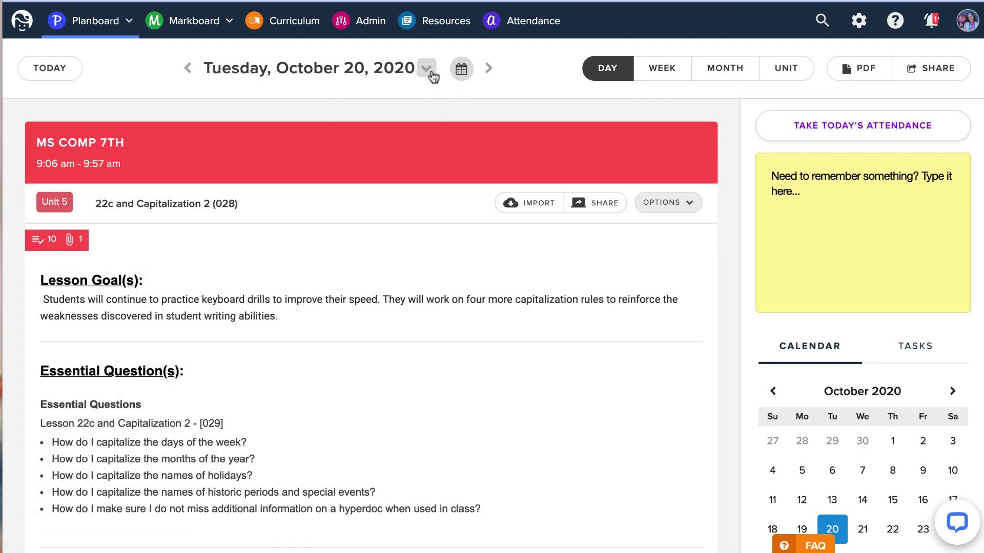
left_click(488, 69)
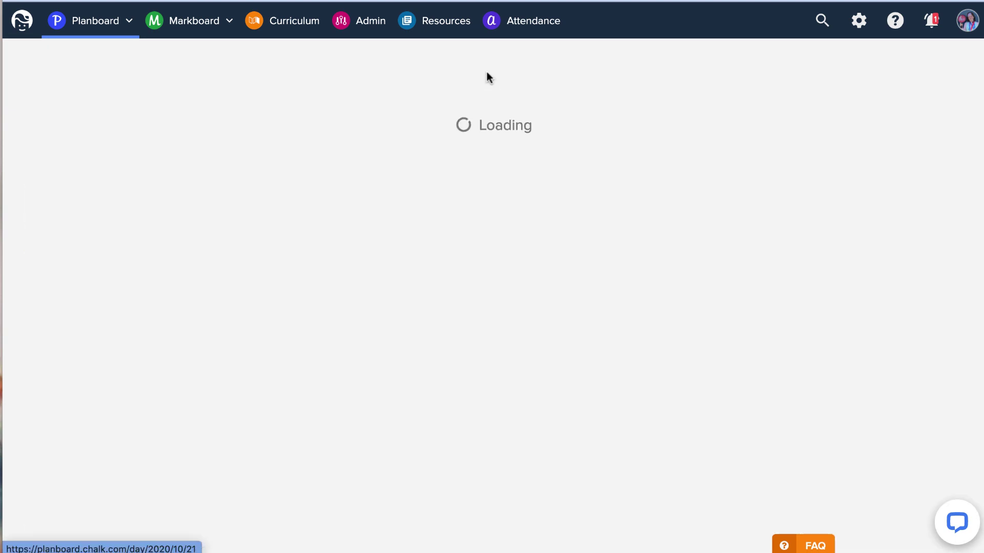
left_click(489, 72)
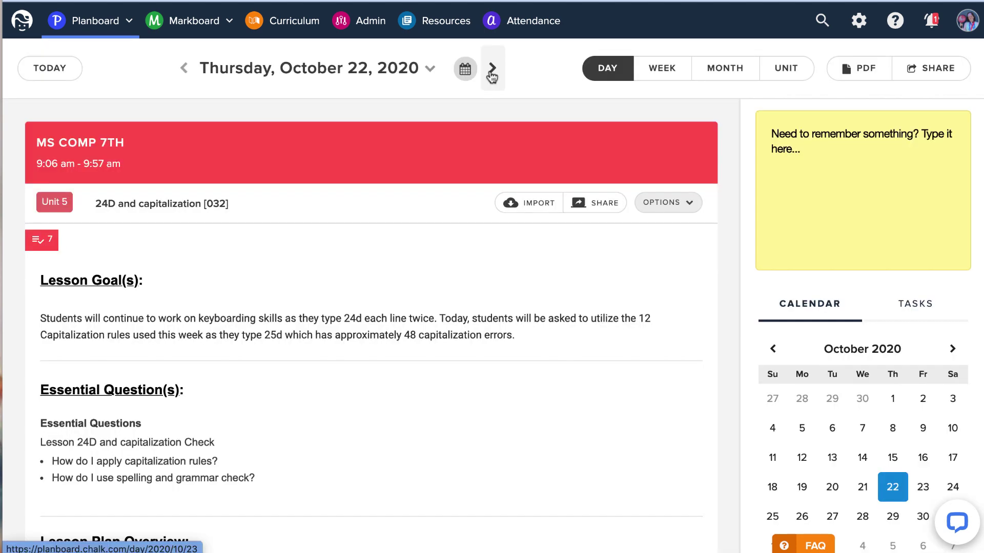
left_click(490, 71)
left_click(489, 73)
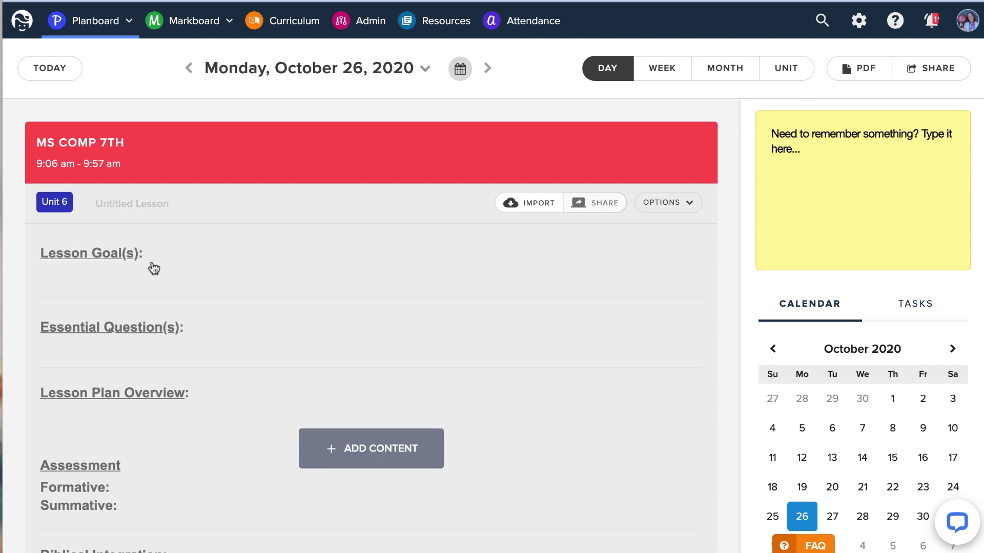
Insert the Unit 6 goal 'Students will learn the 8 and 1 keys' with its standards into the lesson.
left_click(134, 285)
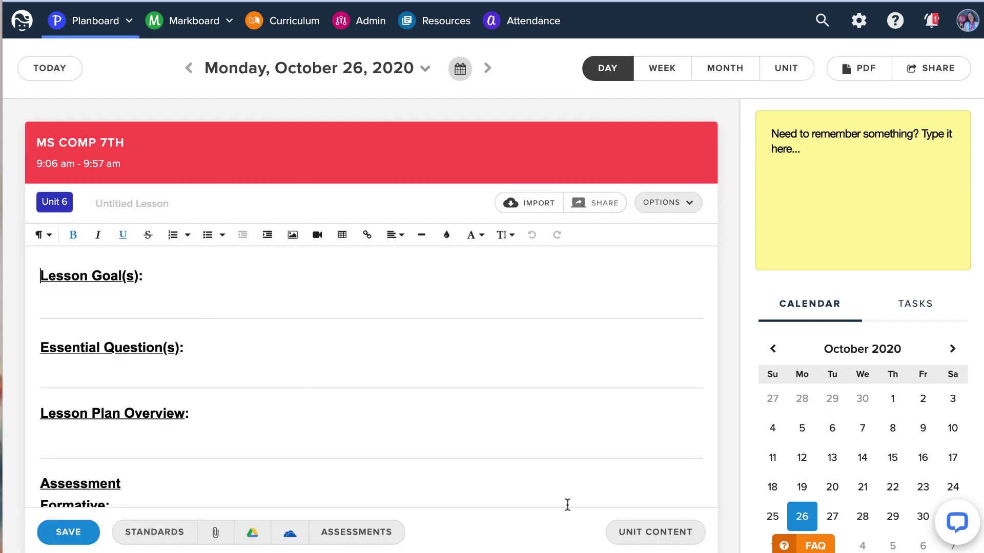
left_click(56, 206)
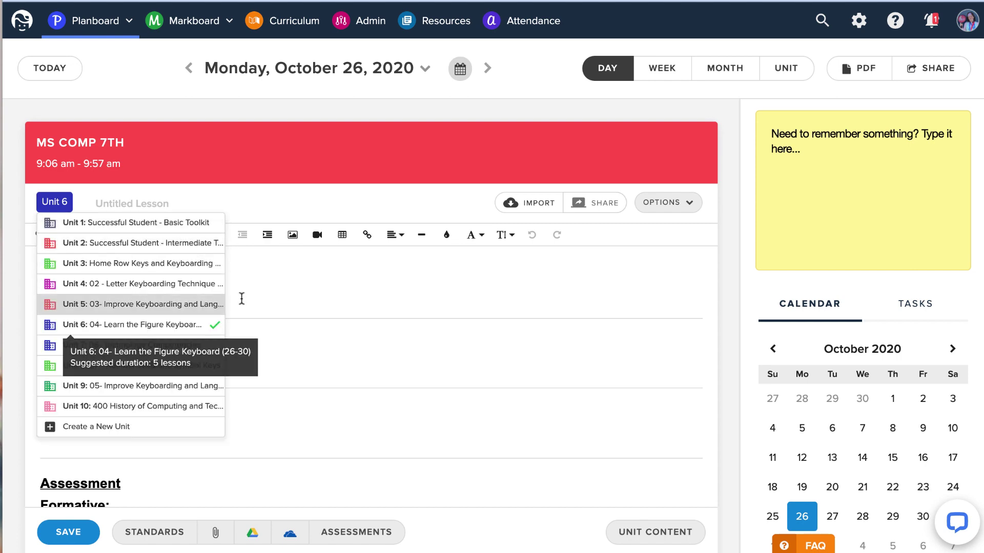
left_click(350, 300)
left_click(652, 533)
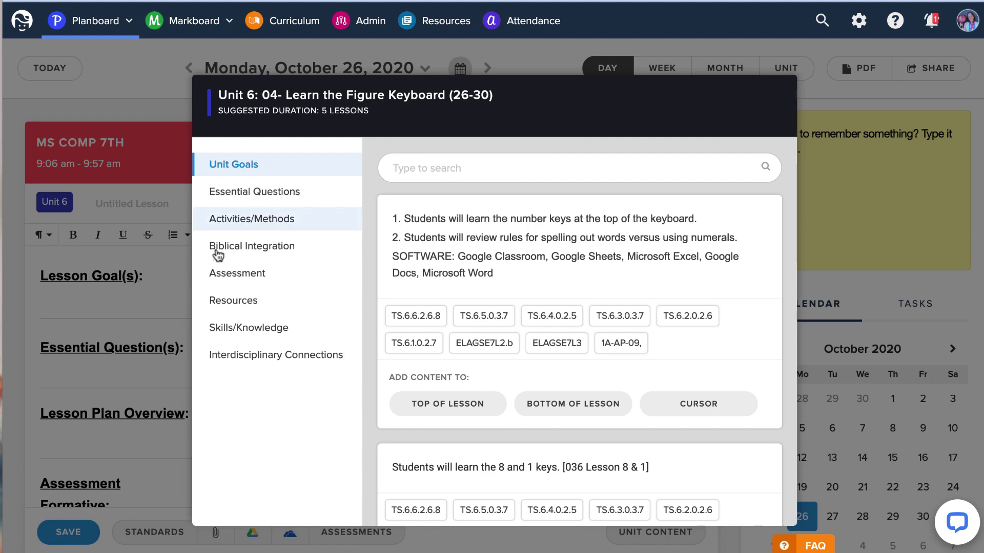
left_click(112, 307)
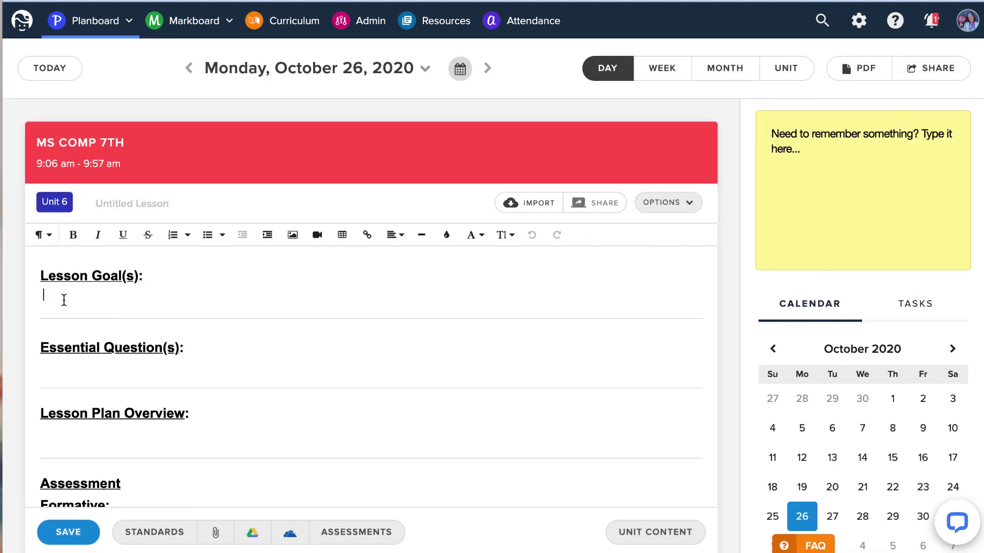
left_click(658, 534)
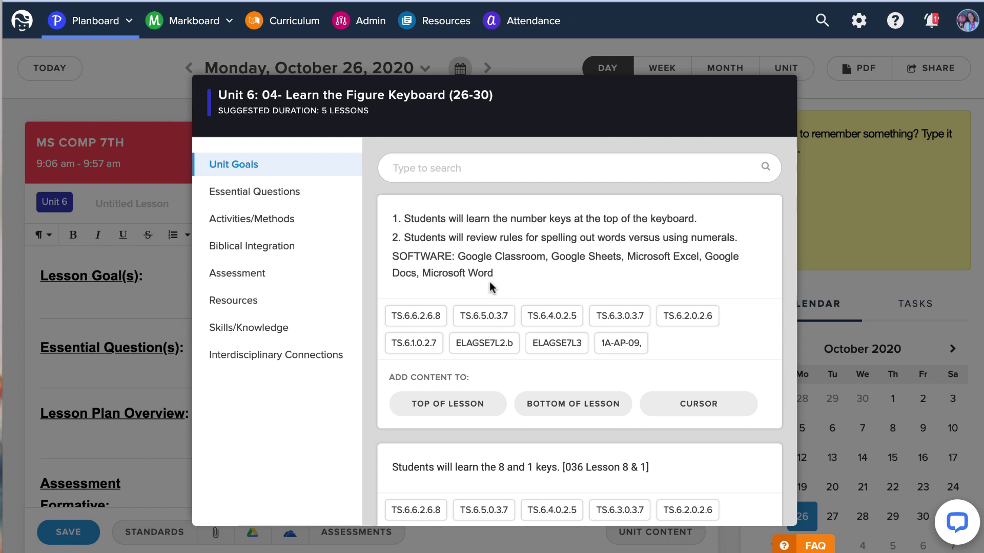
scroll(489, 285, "down", 3)
scroll(489, 286, "down", 2)
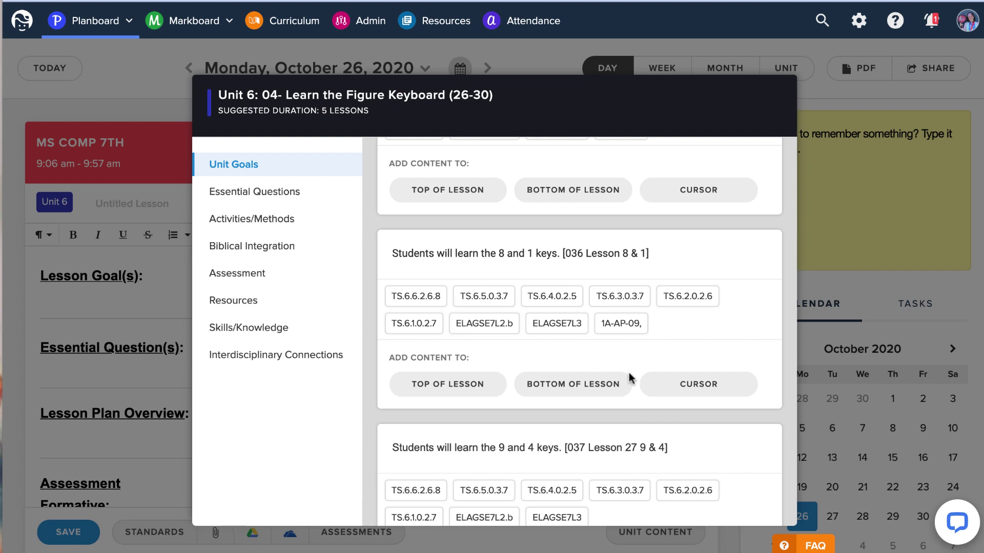
left_click(689, 388)
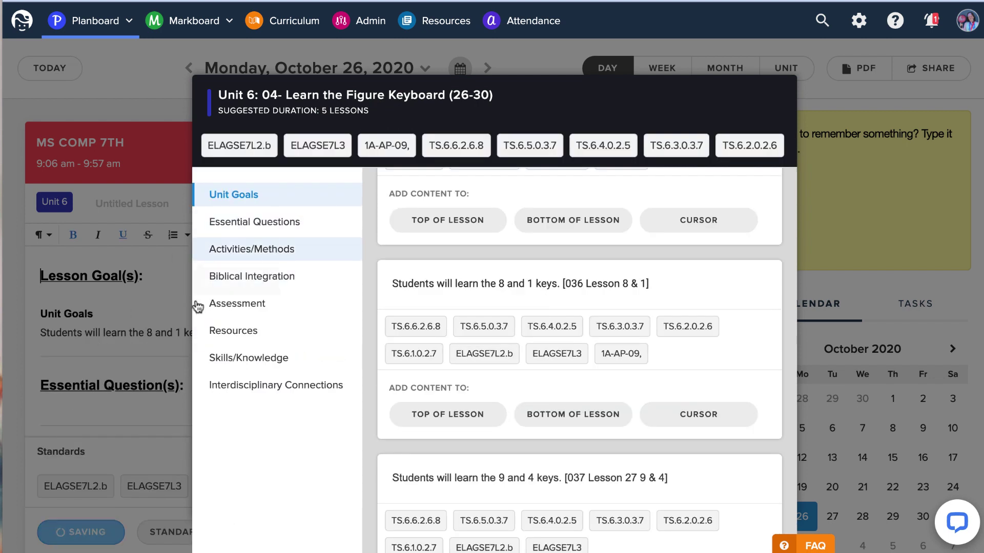
Insert the unit's first essential question under Essential Question(s).
left_click(146, 347)
scroll(244, 345, "down", 3)
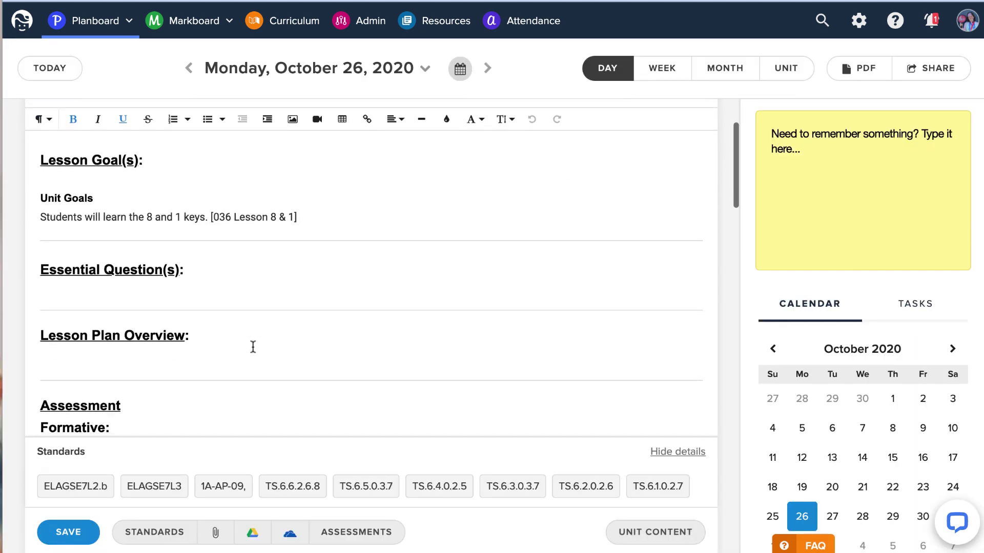
left_click(69, 291)
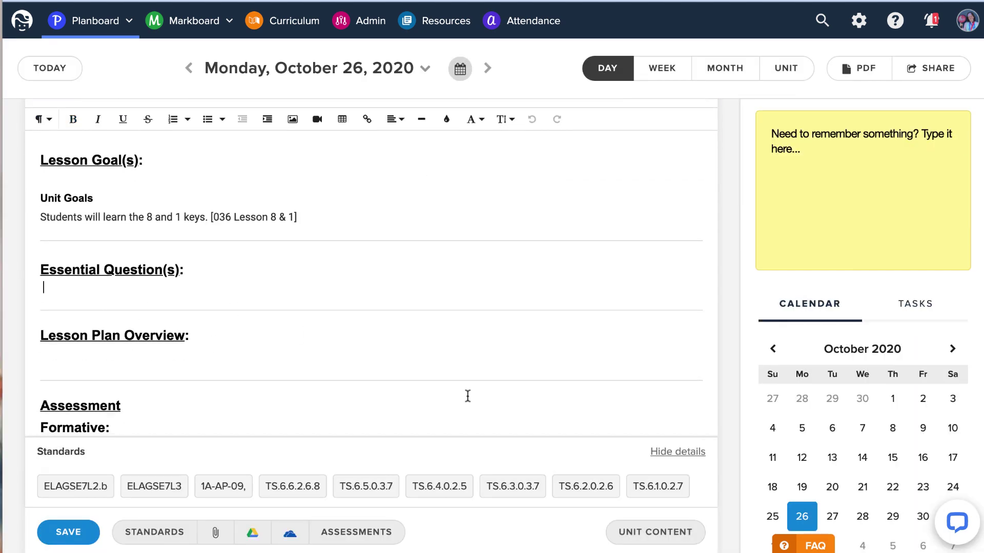
left_click(650, 531)
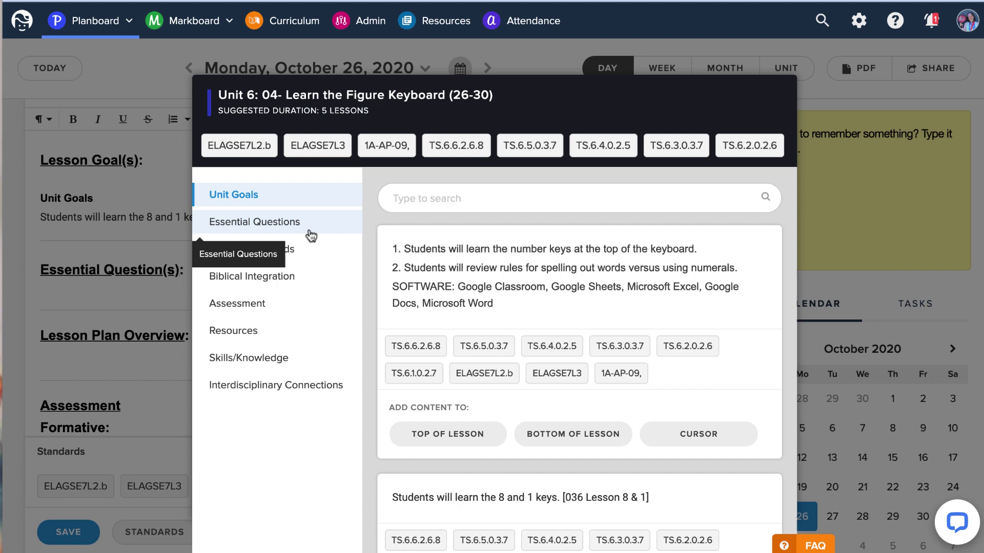
left_click(310, 234)
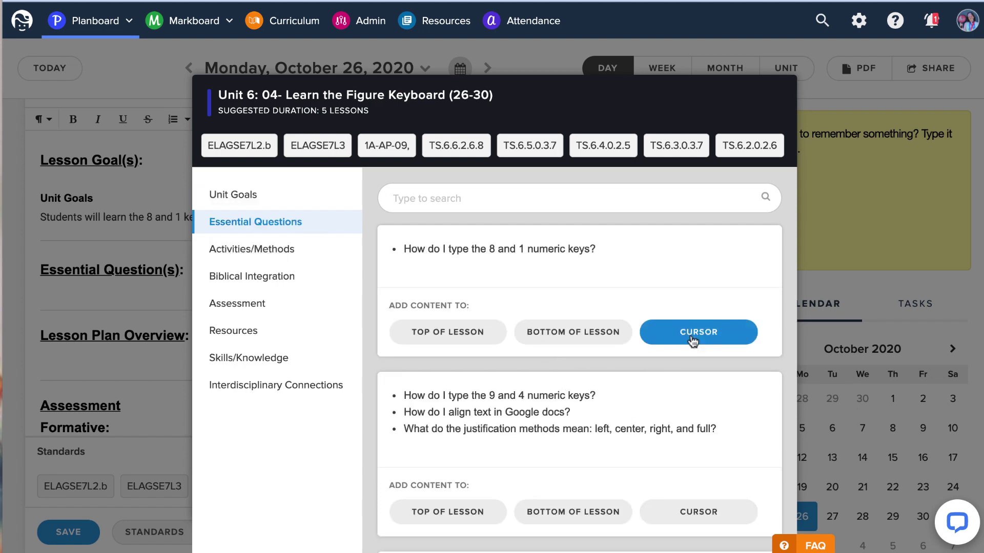
left_click(695, 337)
left_click(161, 318)
Add the keyboarding activities (typing 26b each line twice, hyperdoc) under Lesson Plan Overview.
scroll(231, 354, "down", 2)
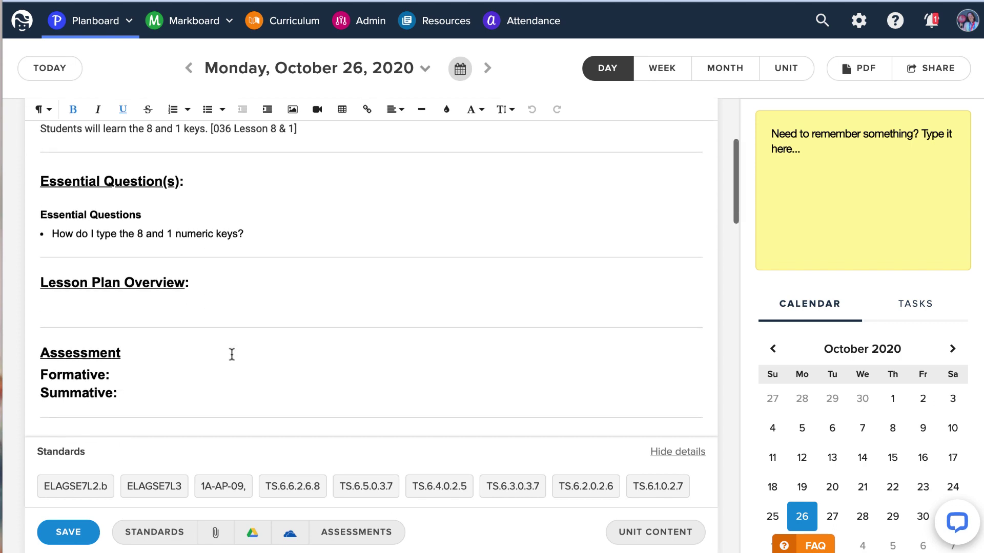
left_click(57, 303)
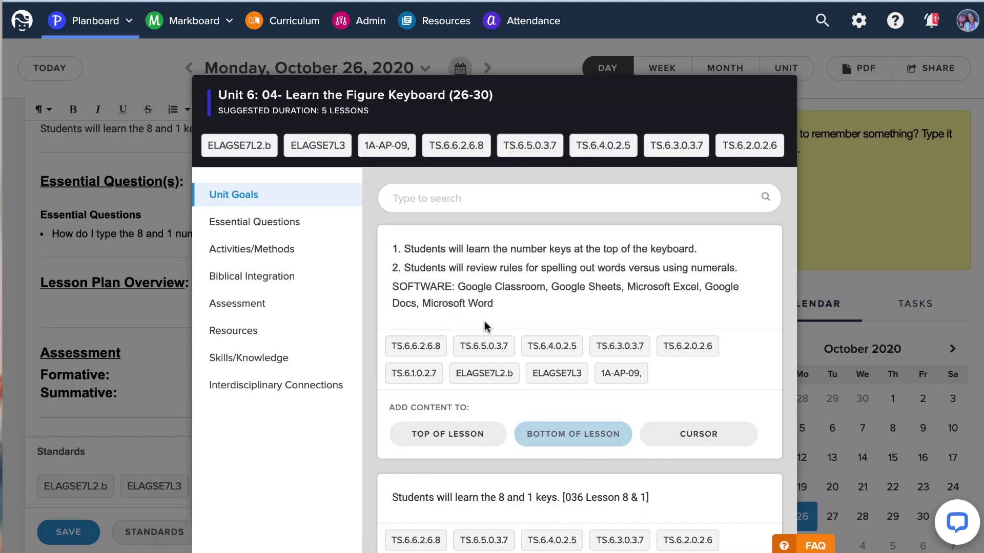
left_click(233, 249)
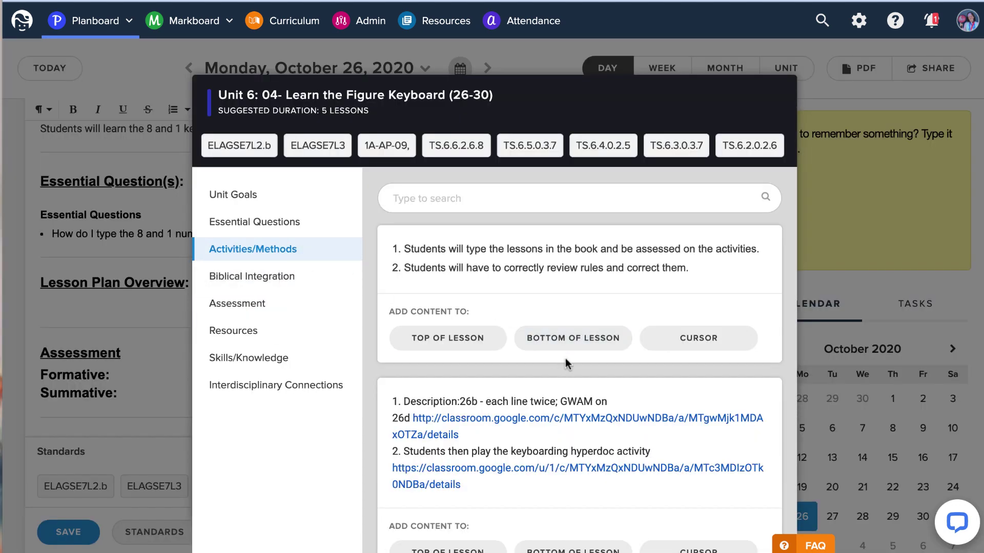
scroll(587, 383, "down", 2)
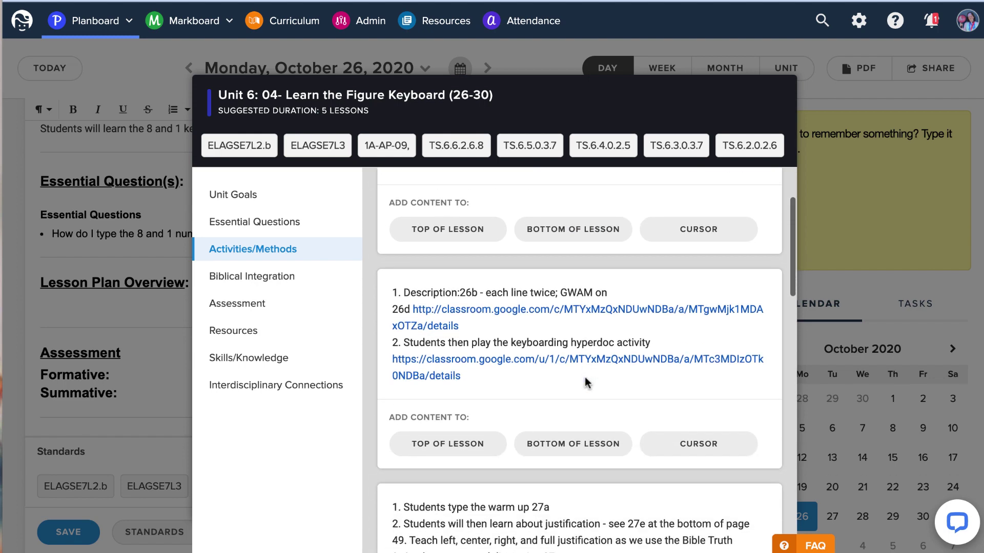
left_click(693, 420)
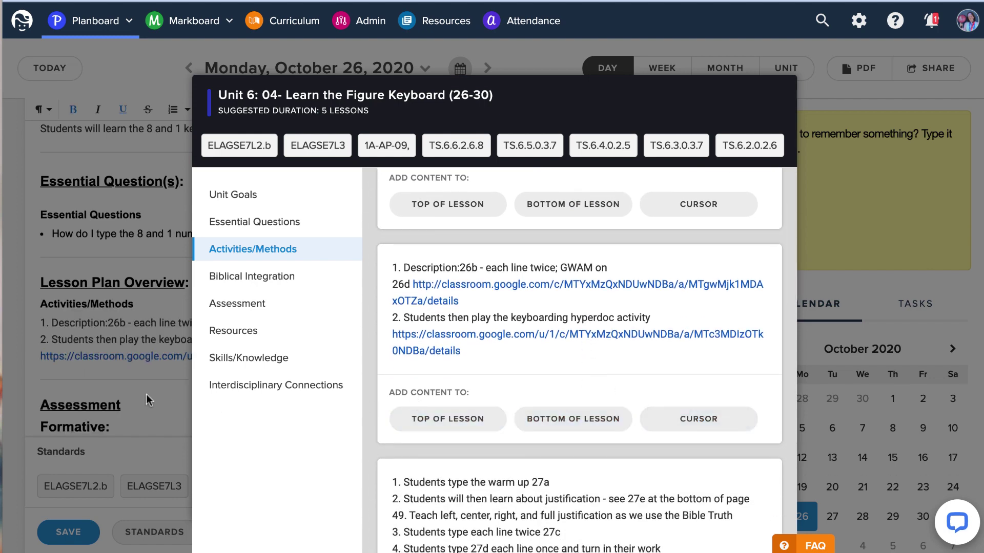
left_click(128, 380)
scroll(190, 392, "down", 10)
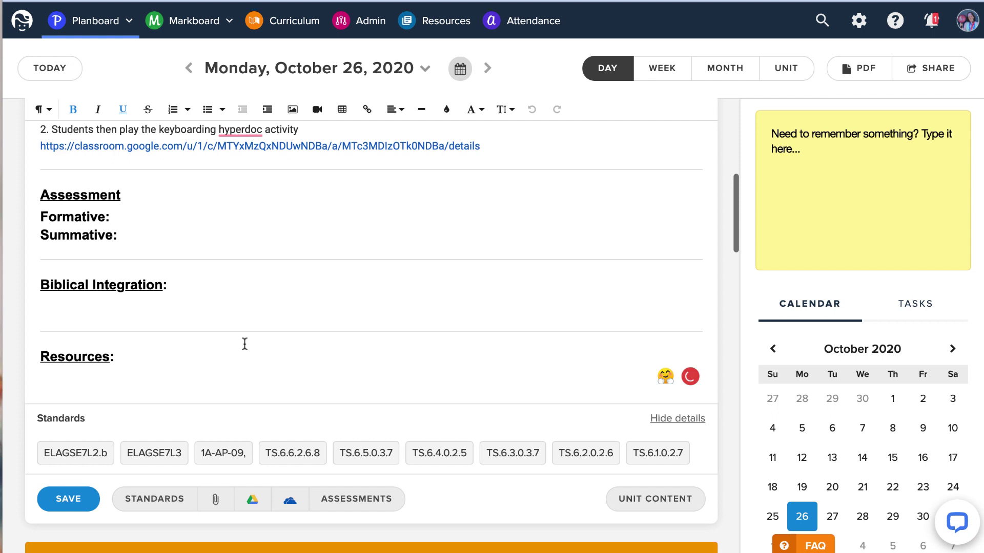
Replace the empty Formative/Summative lines with the unit's typing-and-ergonomics observation and Lesson 26b assessment.
left_click_drag(122, 235, 31, 222)
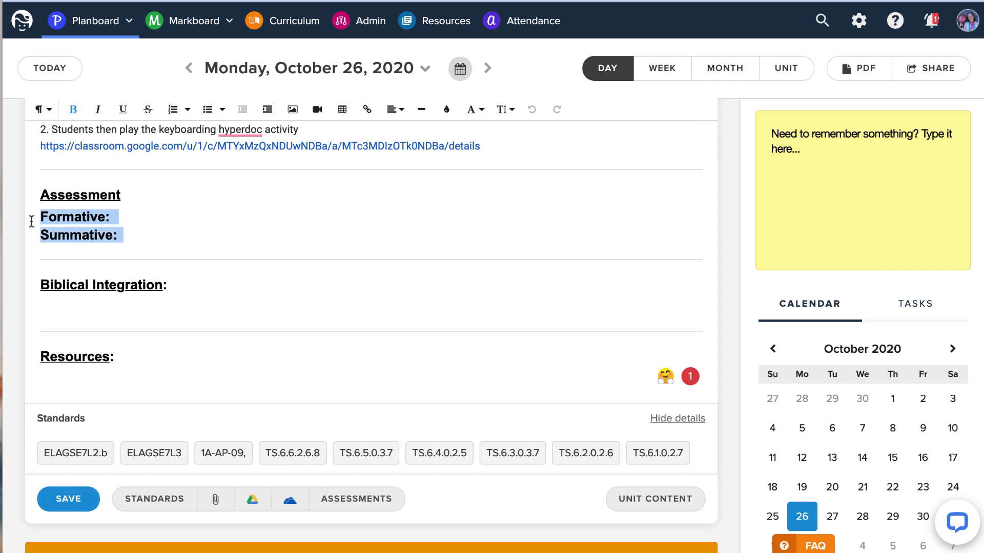
key("BackSpace")
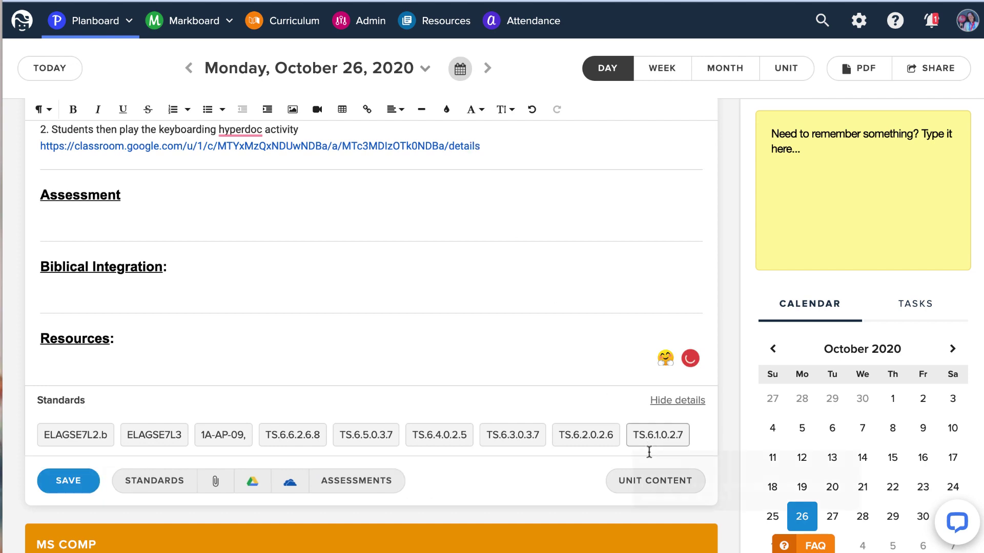
left_click(651, 481)
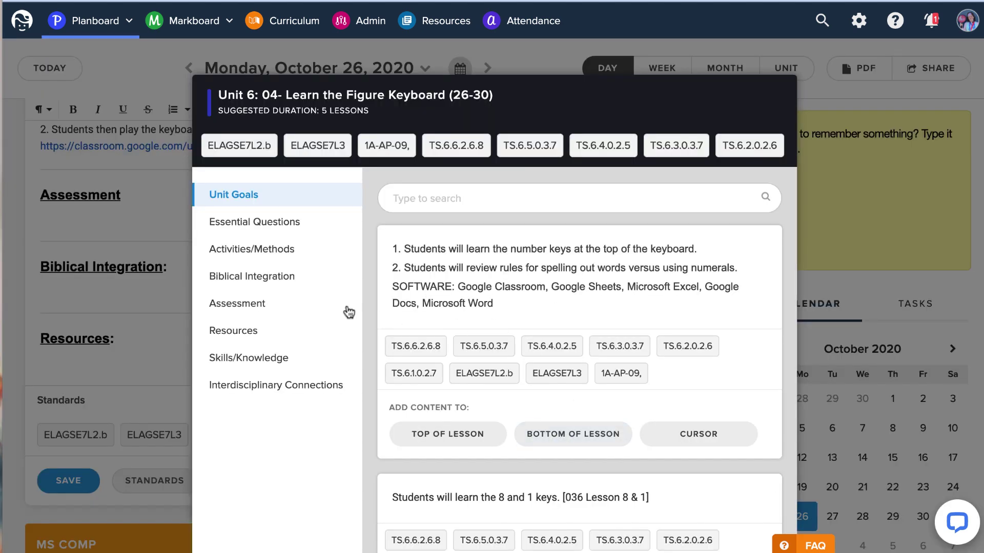
left_click(314, 305)
scroll(569, 410, "down", 3)
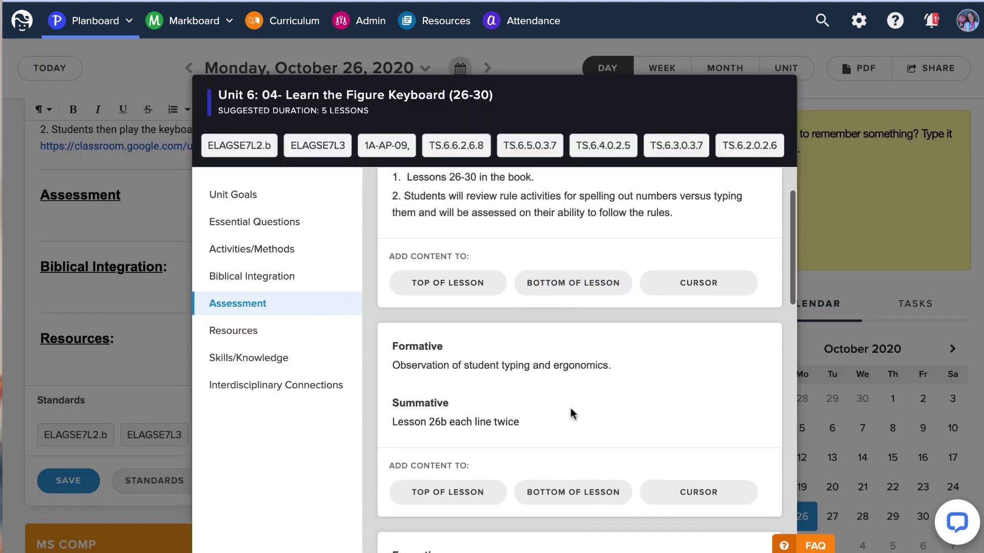
left_click(699, 414)
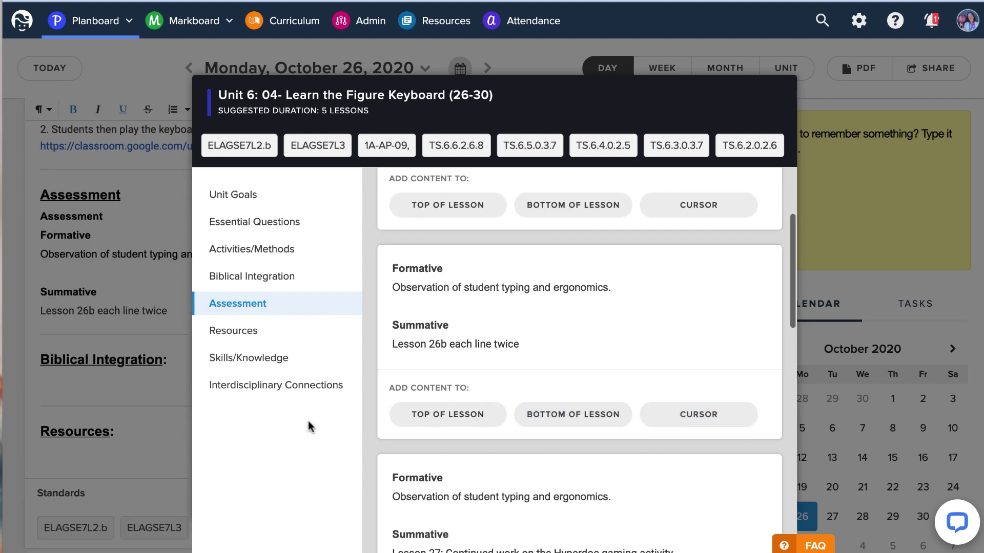
left_click(90, 383)
scroll(90, 383, "down", 15)
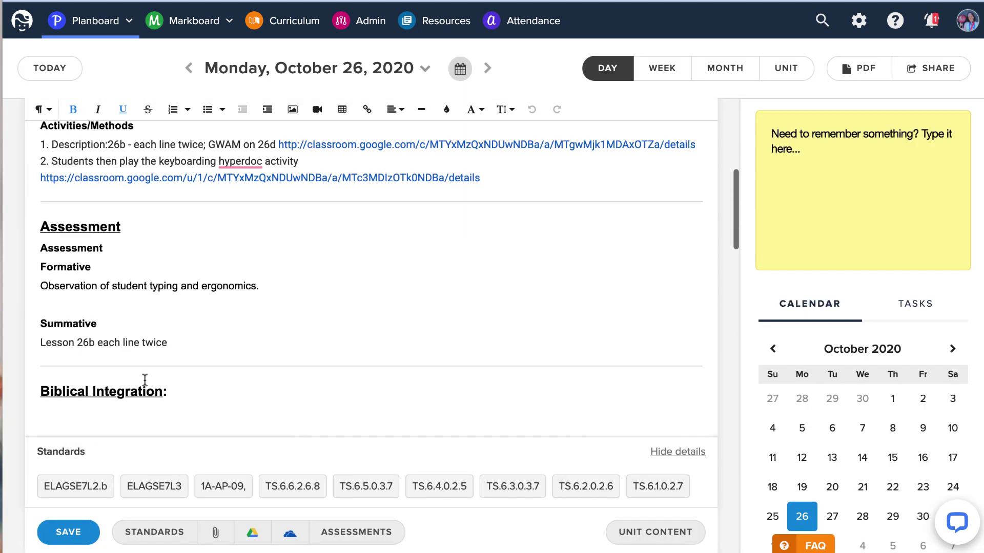
Bring up the unit's Biblical Integration passages for the Biblical Integration section.
left_click(66, 216)
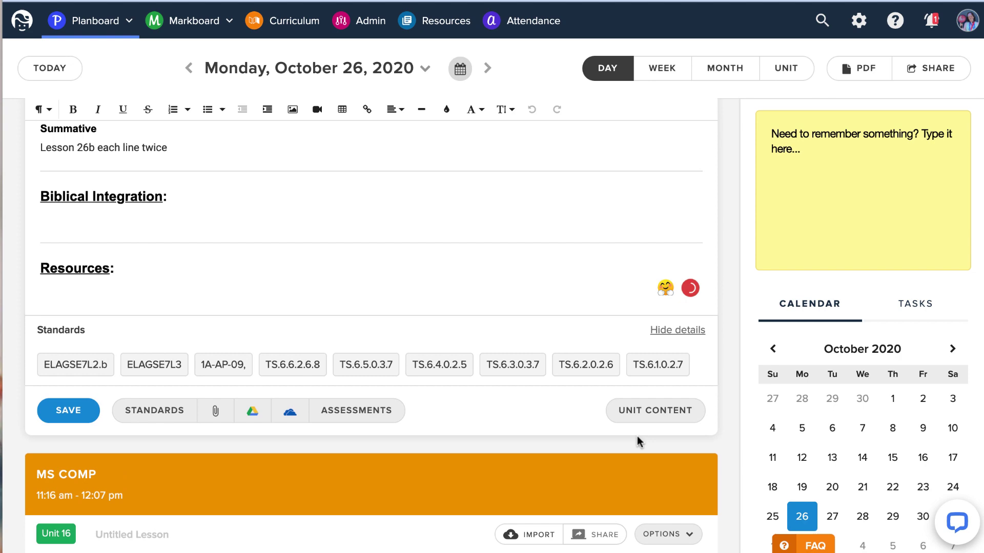
left_click(651, 409)
left_click(291, 280)
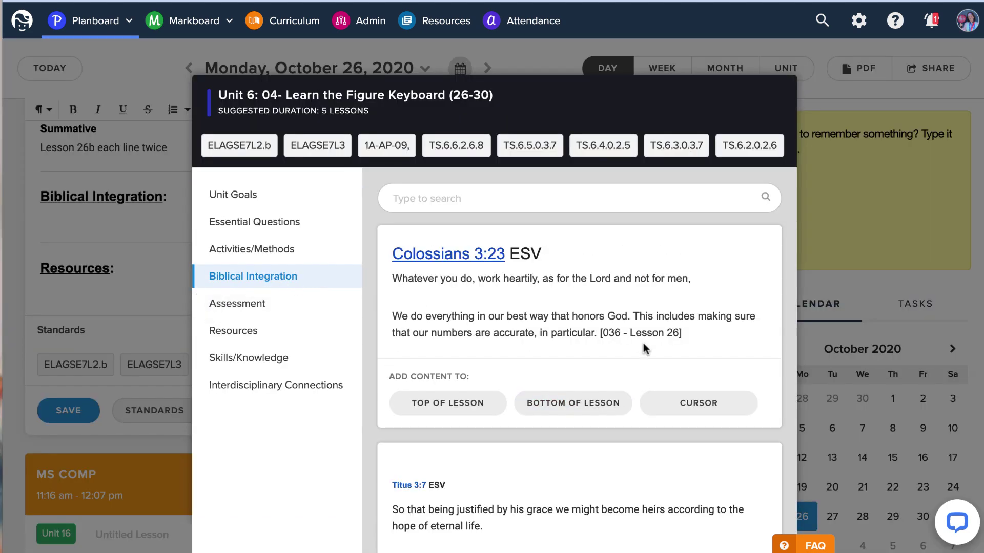
Add the Colossians 3:23 passage under Biblical Integration.
left_click(702, 415)
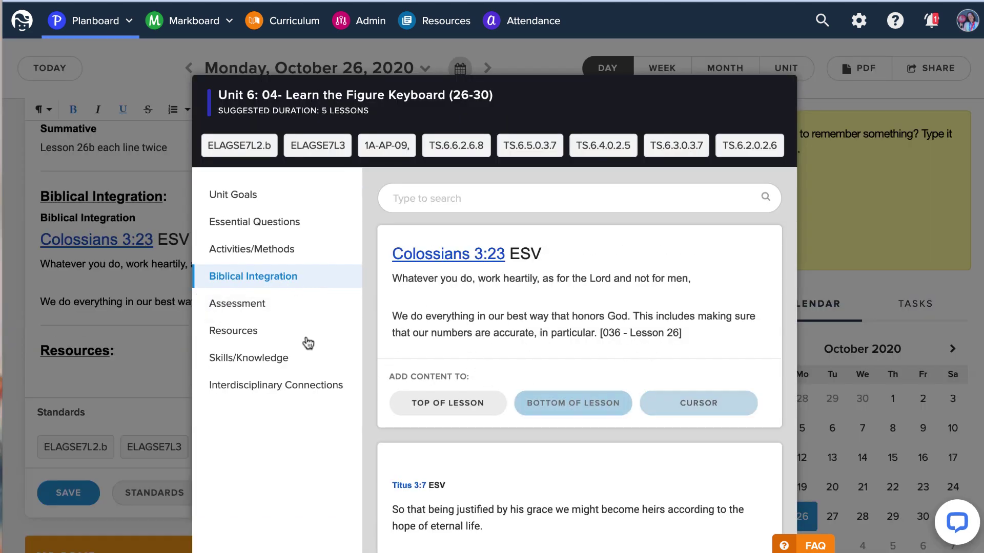
left_click(96, 370)
scroll(205, 345, "down", 7)
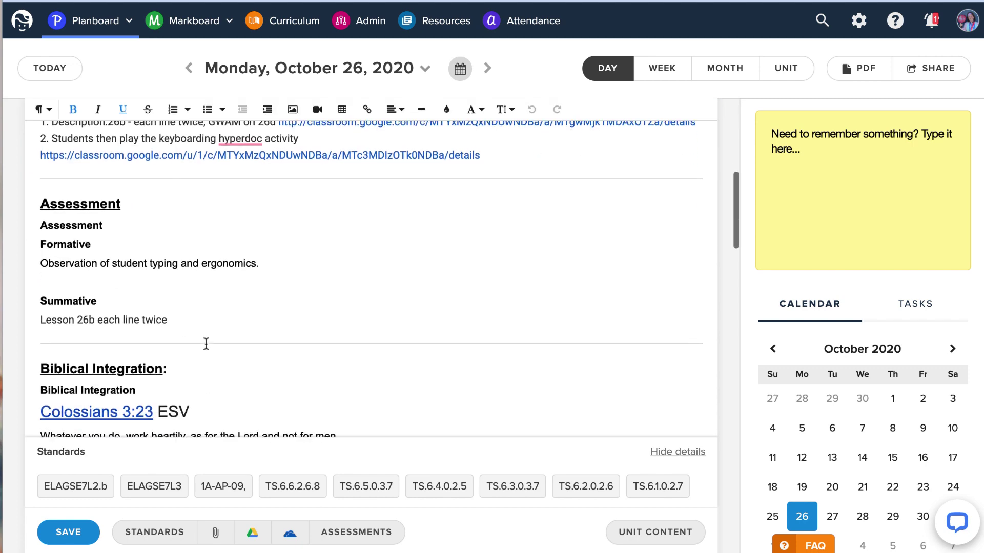
scroll(213, 340, "up", 6)
scroll(209, 318, "up", 1)
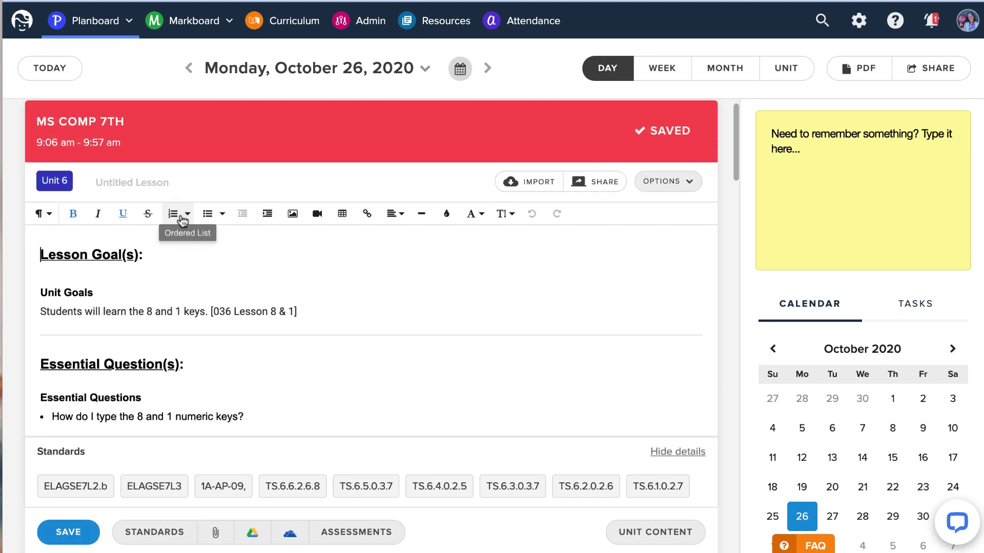
Move '[036 Lesson 8 & 1]' from the unit goal into the lesson title as '036 Lesson 8 & 1'.
left_click_drag(303, 313, 210, 314)
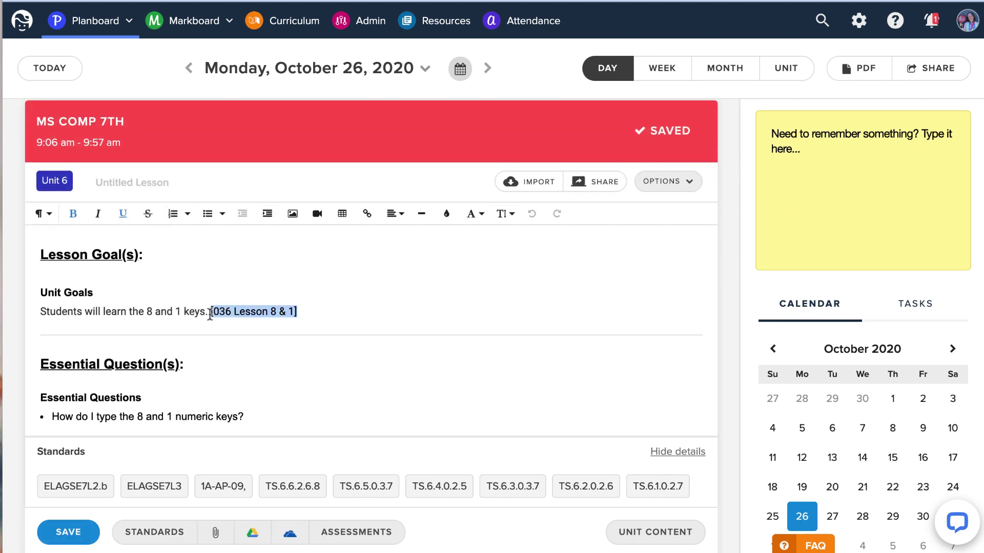
key("ctrl+x")
left_click(122, 184)
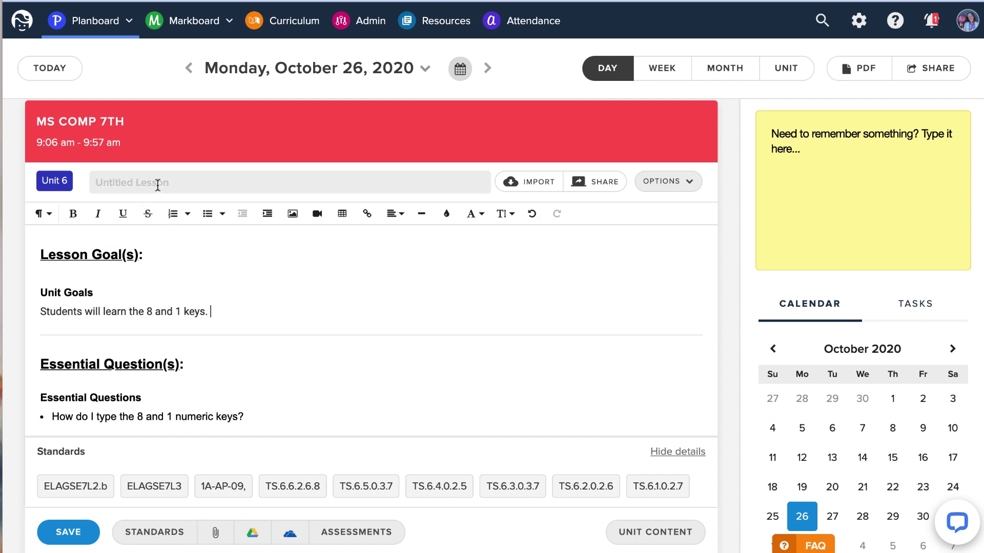
key("ctrl+v")
left_click(97, 182)
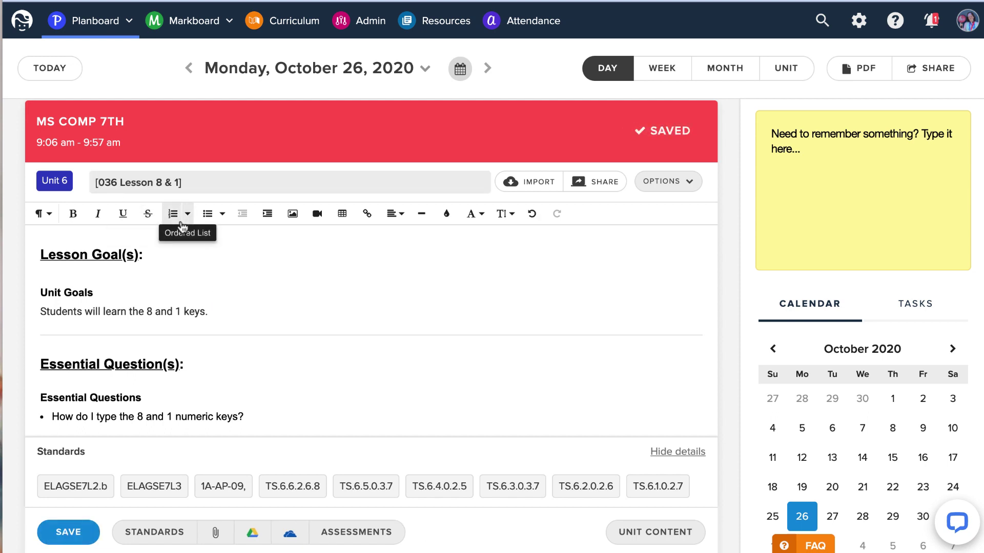
key("BackSpace")
left_click(222, 183)
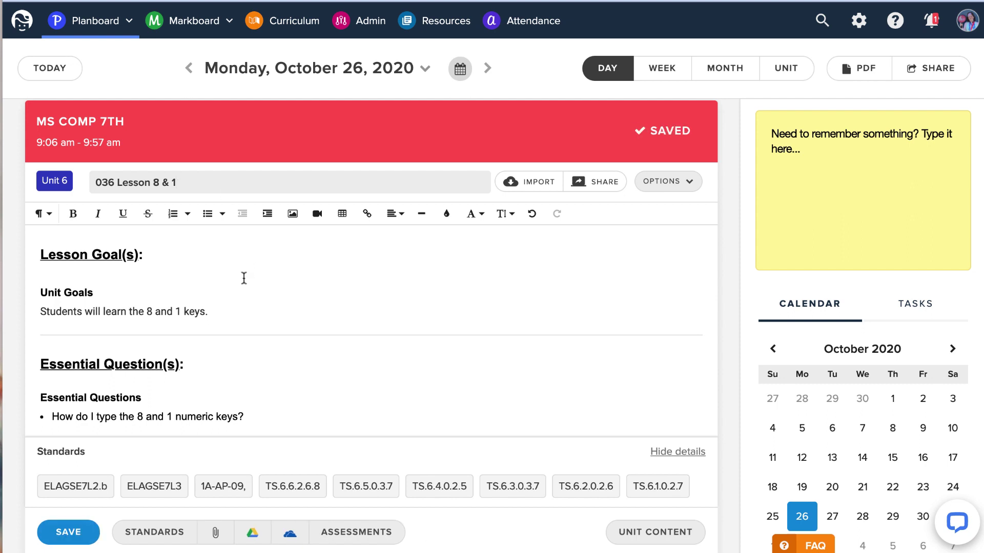
scroll(245, 274, "down", 2)
scroll(244, 275, "down", 2)
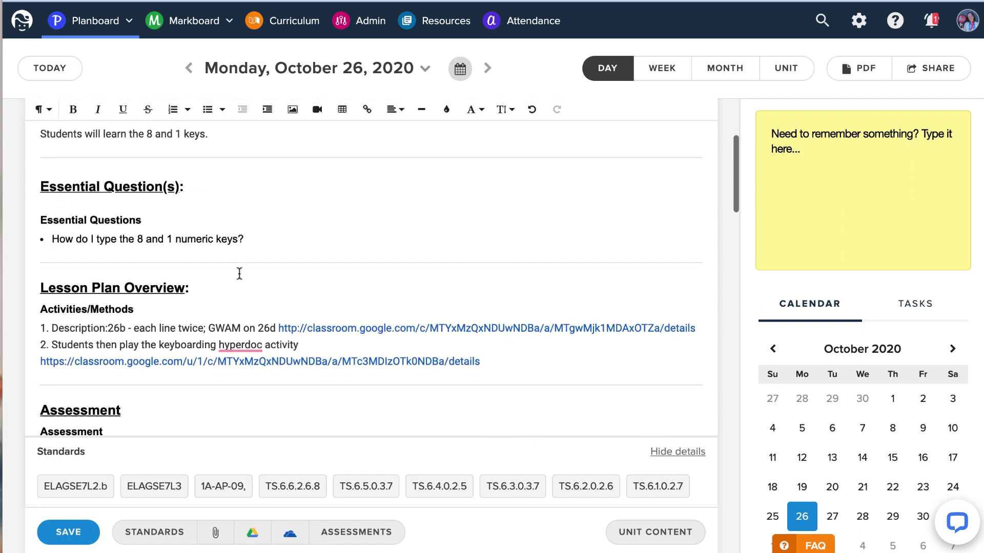
scroll(239, 272, "up", 4)
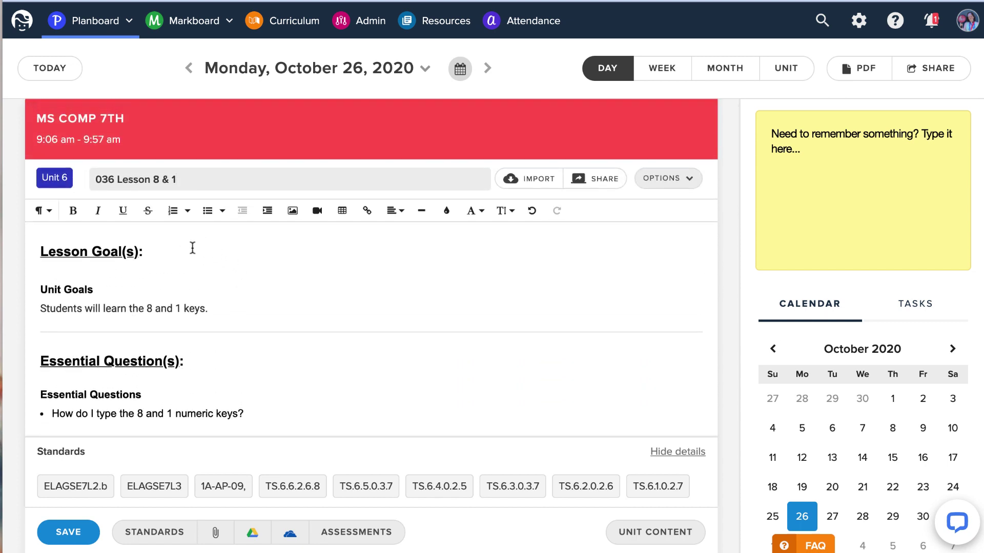
left_click(675, 183)
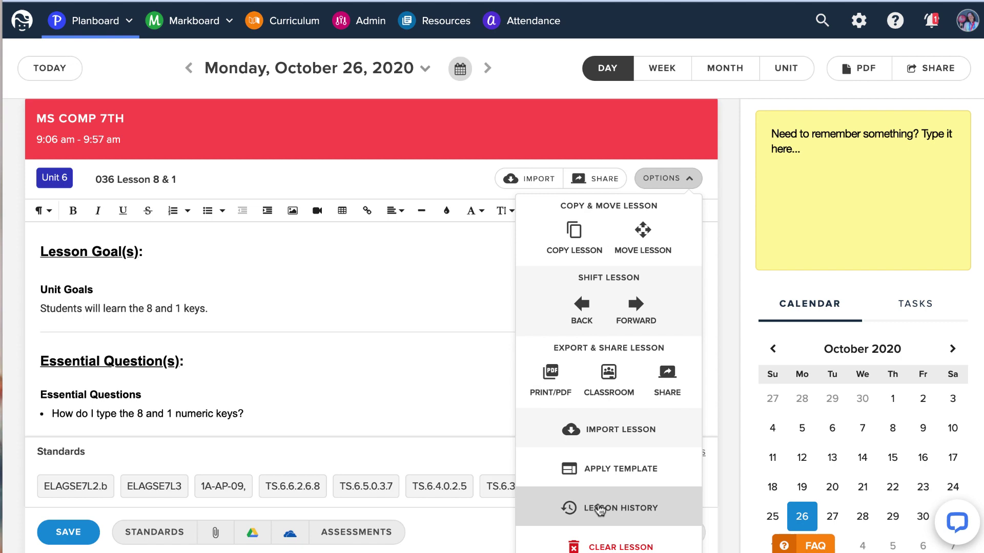
left_click(220, 251)
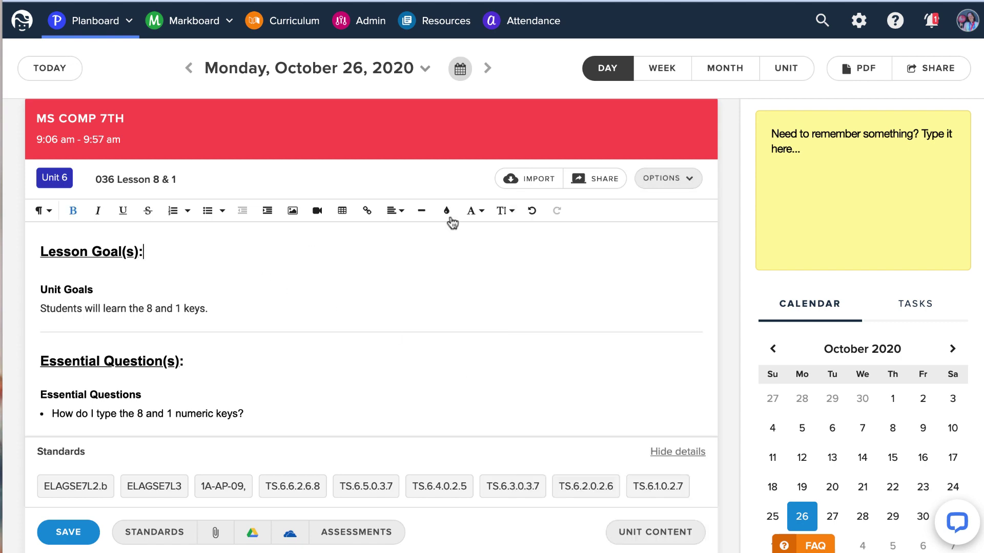
Go back to Wednesday, October 21's day plan.
left_click(191, 68)
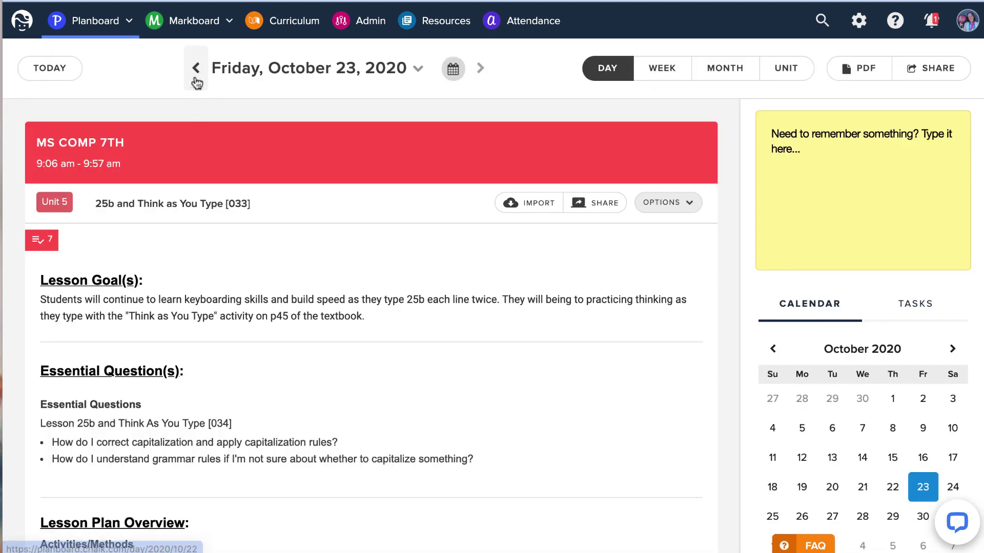
left_click(197, 81)
left_click(195, 78)
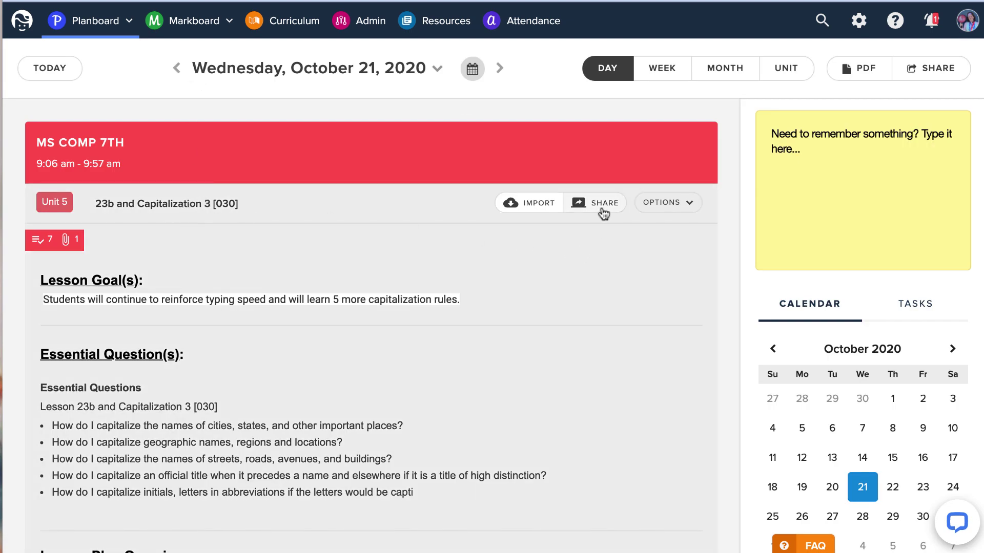
Set up Google Classroom sharing as Create Material titled 'Oct 21- 23b[Lesson plan]'.
left_click(601, 205)
left_click(408, 148)
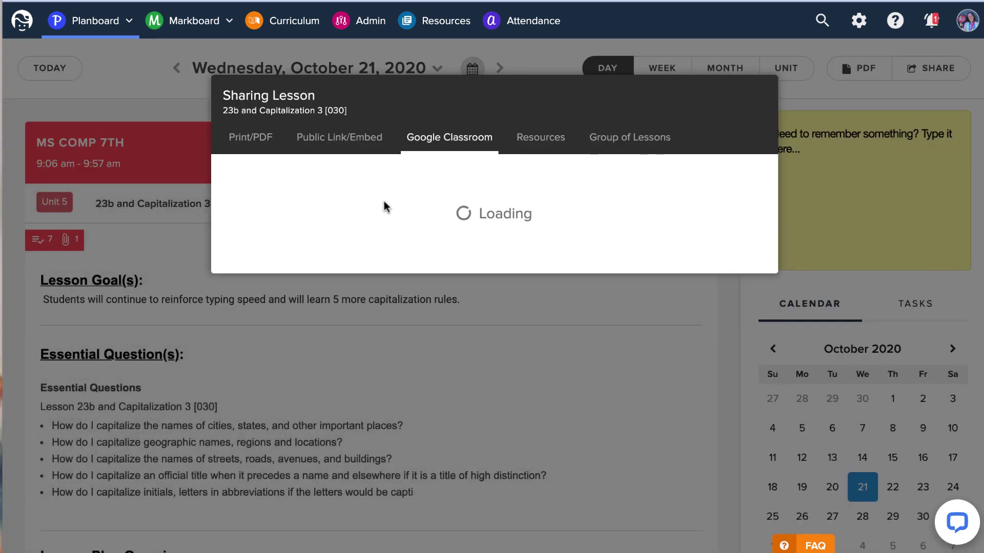
left_click(359, 201)
left_click(314, 295)
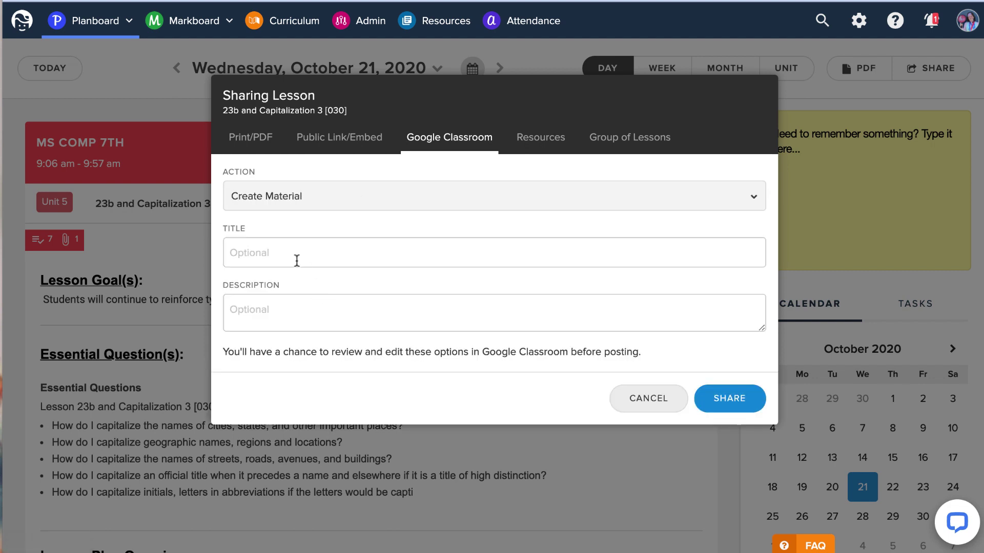
left_click(293, 260)
type(";")
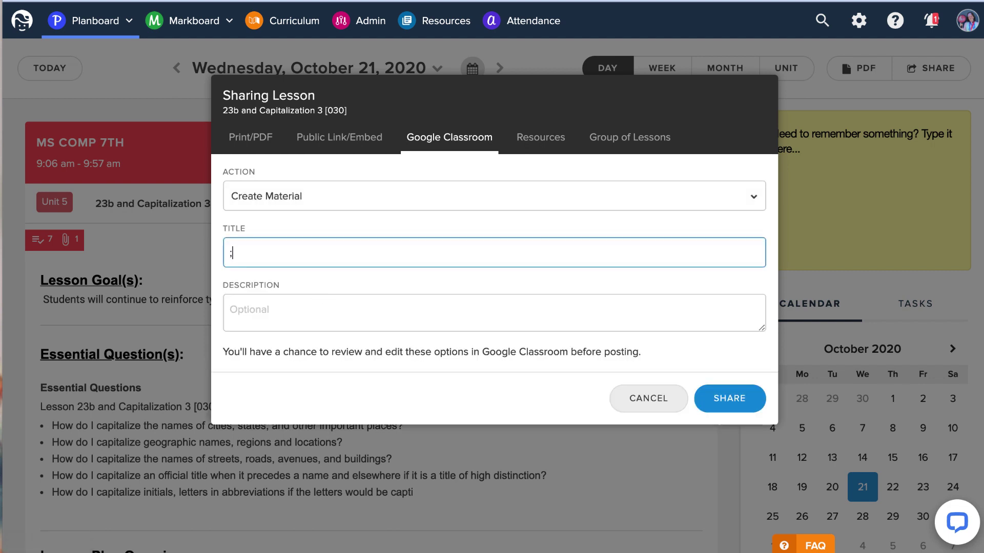
type("lessonplan")
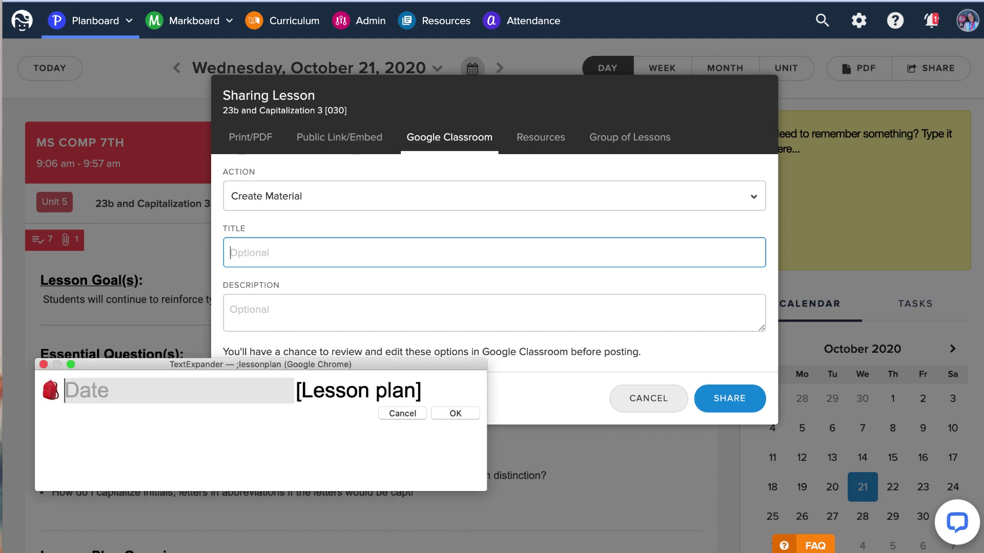
type("Oct 21- ")
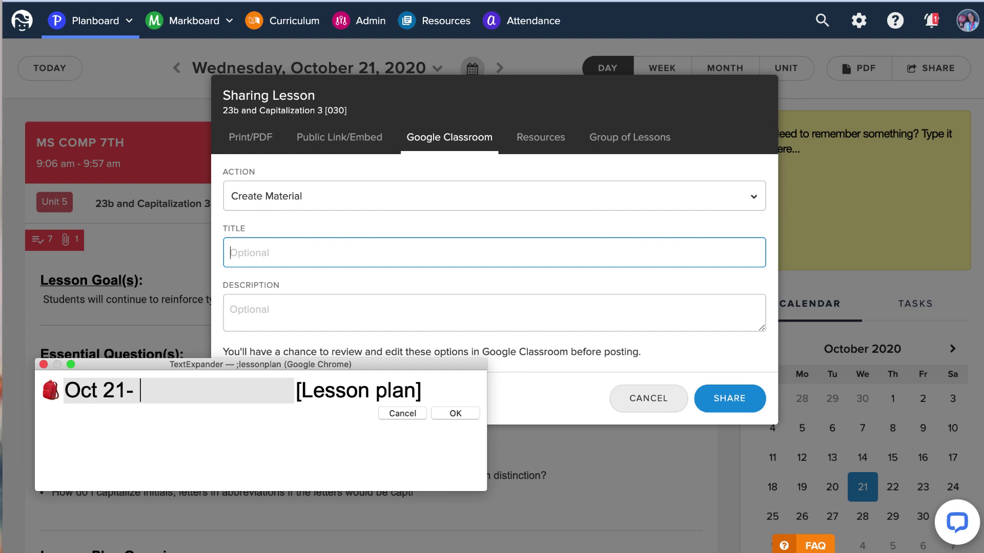
type("23b")
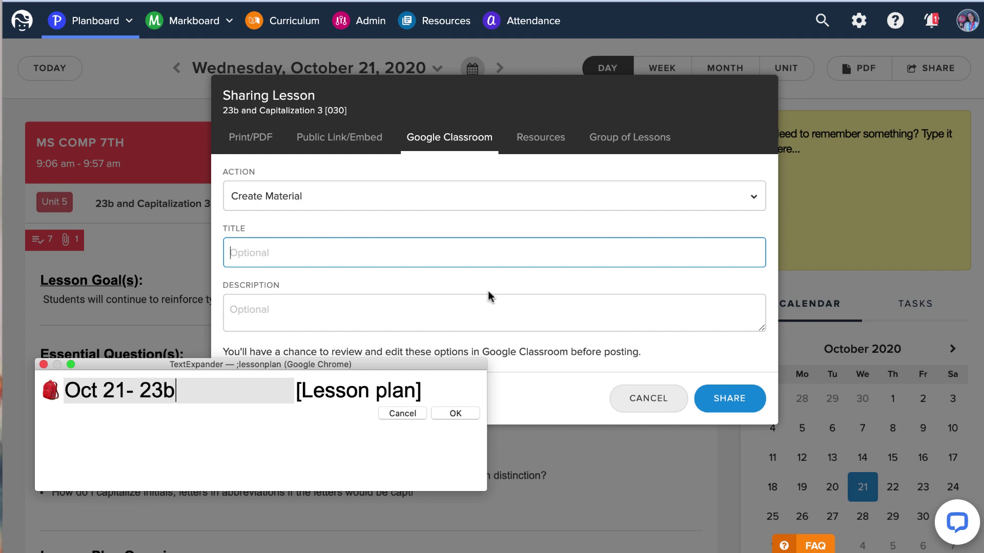
left_click(454, 415)
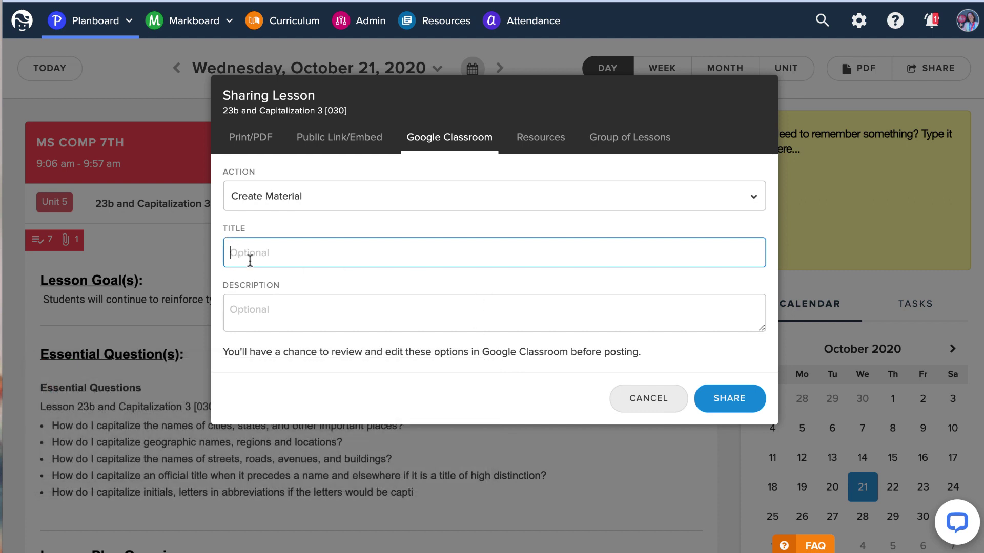
Share to class MS COMP A2/7th with the lesson link pasted into the description.
left_click(707, 402)
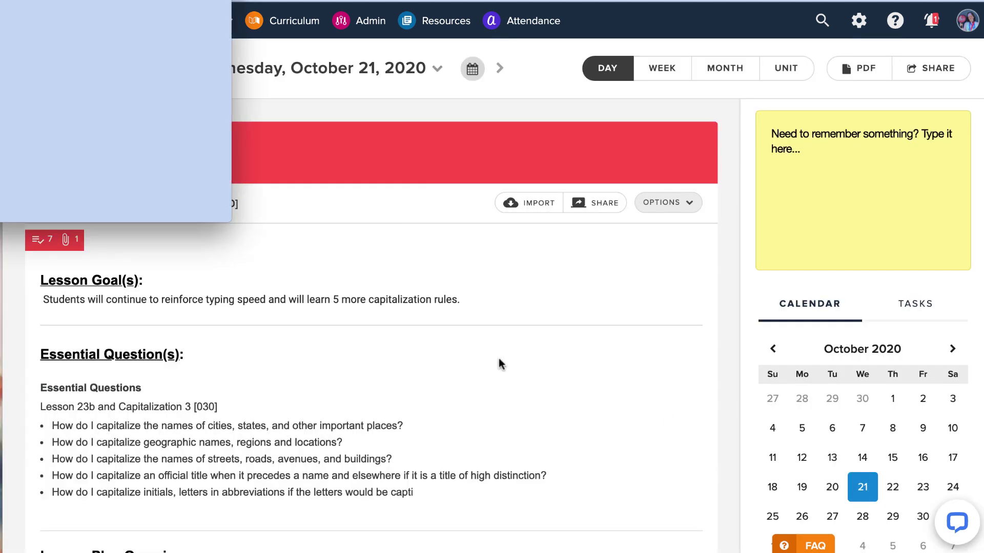
left_click_drag(225, 5, 508, 44)
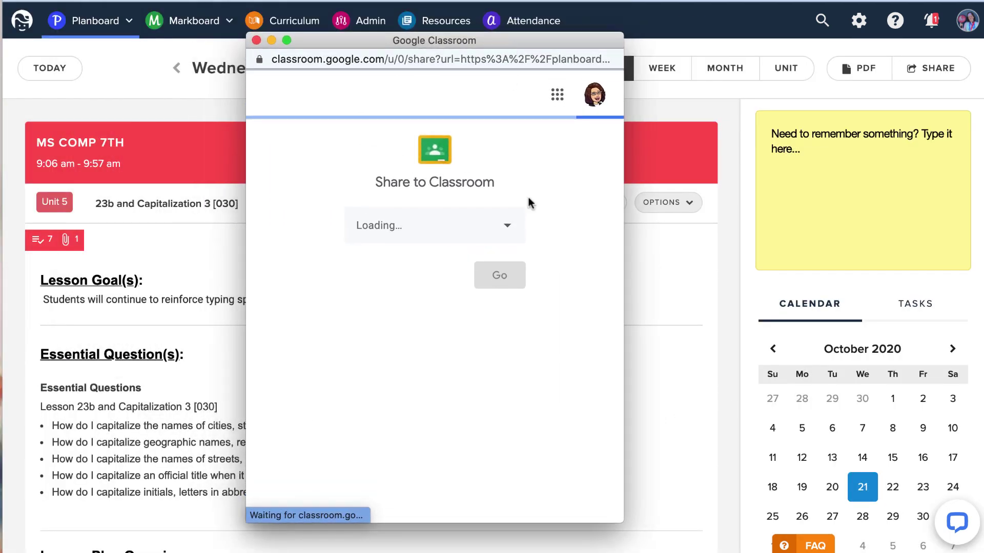
left_click(507, 237)
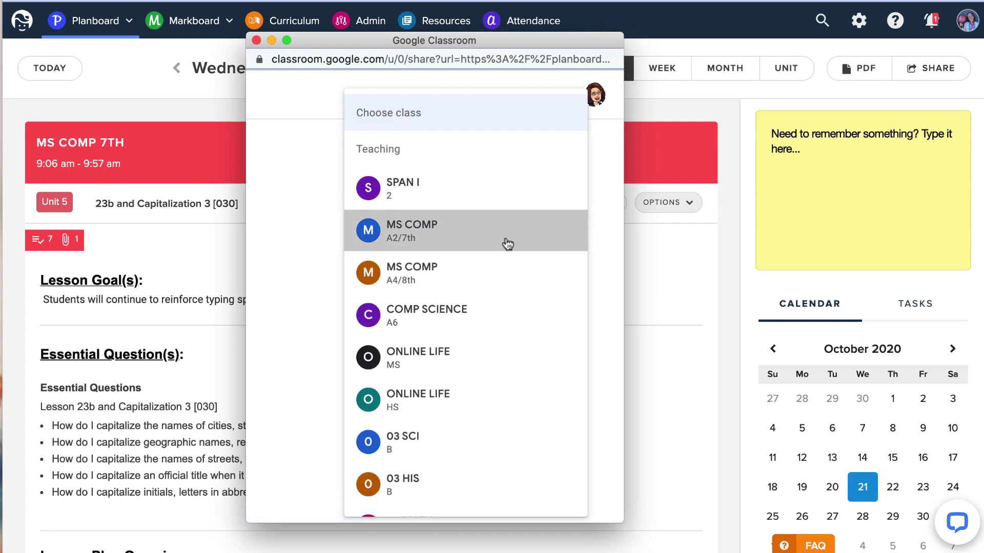
left_click(508, 244)
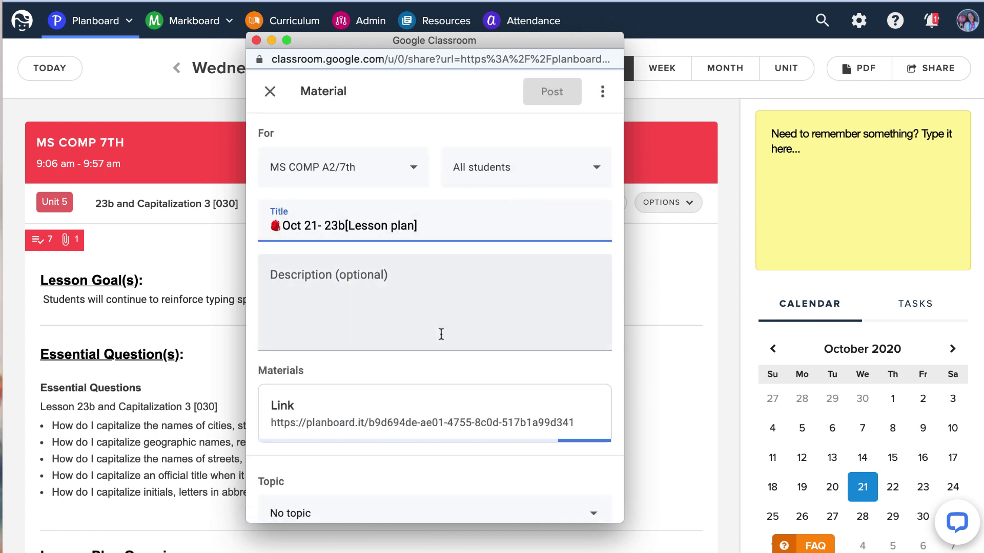
right_click(357, 421)
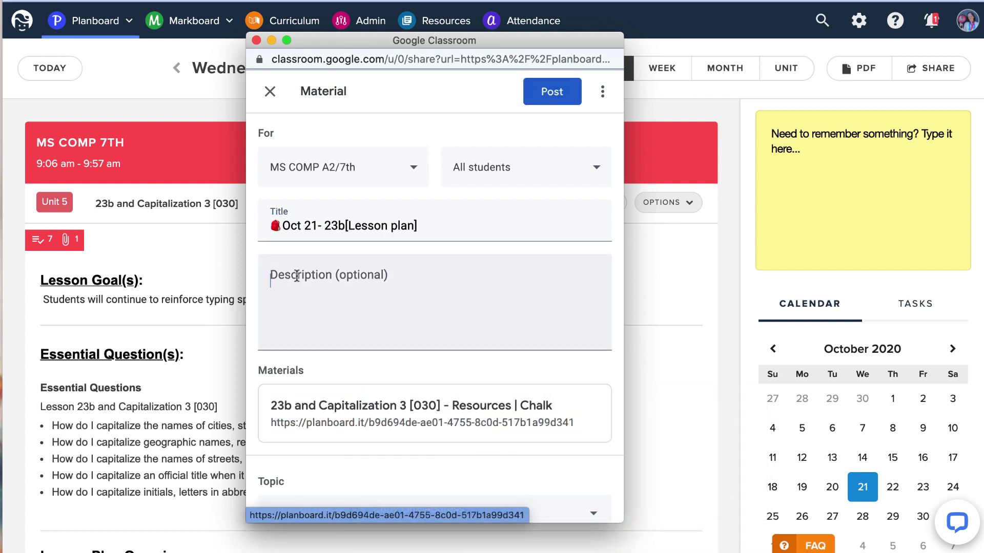
left_click(312, 278)
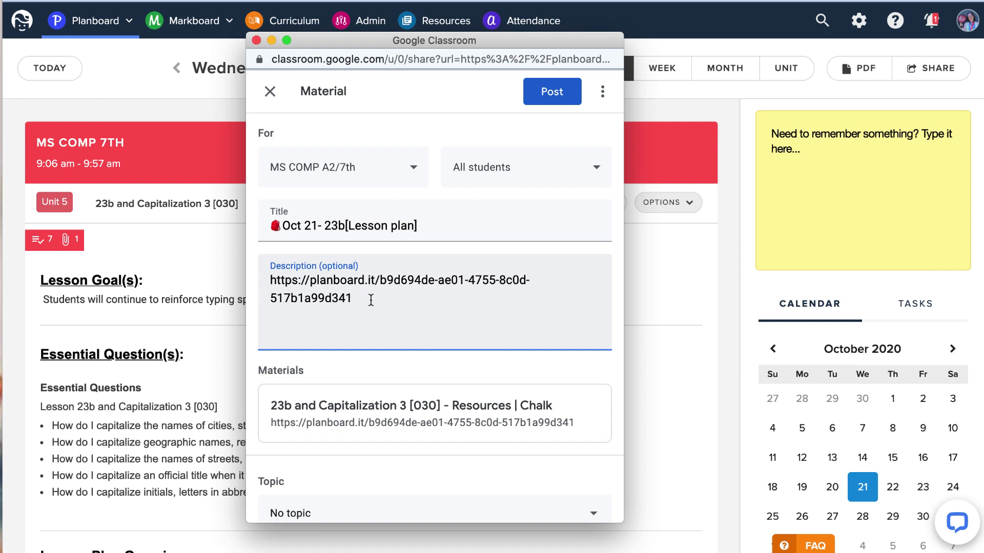
Create topic 'Thurs Oct 22 [23b]', post the material, and close the Classroom window.
scroll(370, 299, "down", 2)
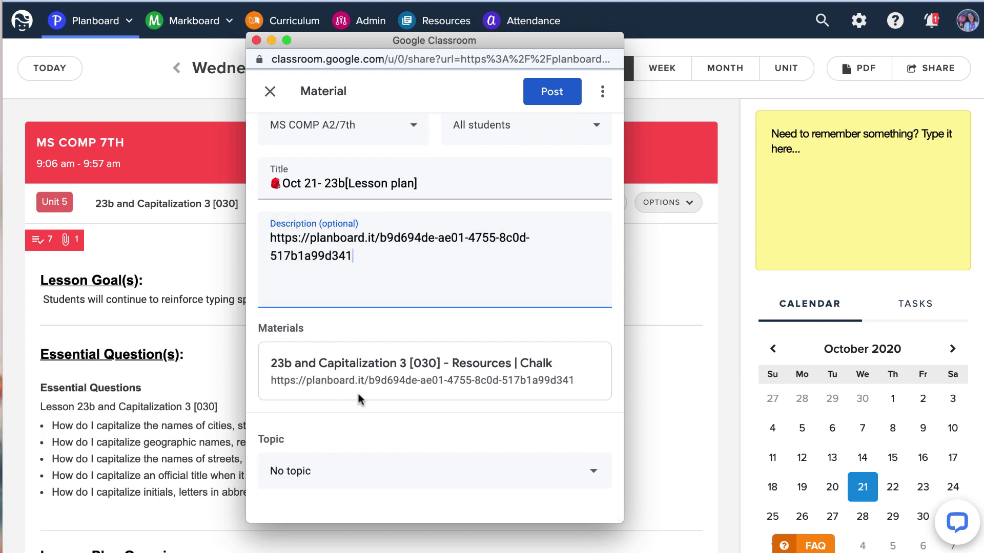
left_click(582, 471)
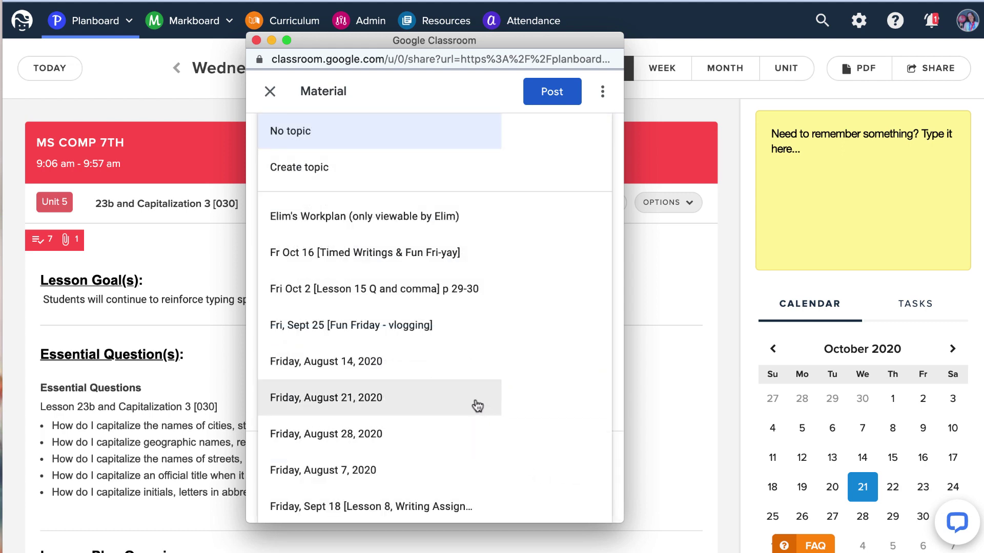
scroll(476, 406, "down", 1)
scroll(478, 407, "down", 15)
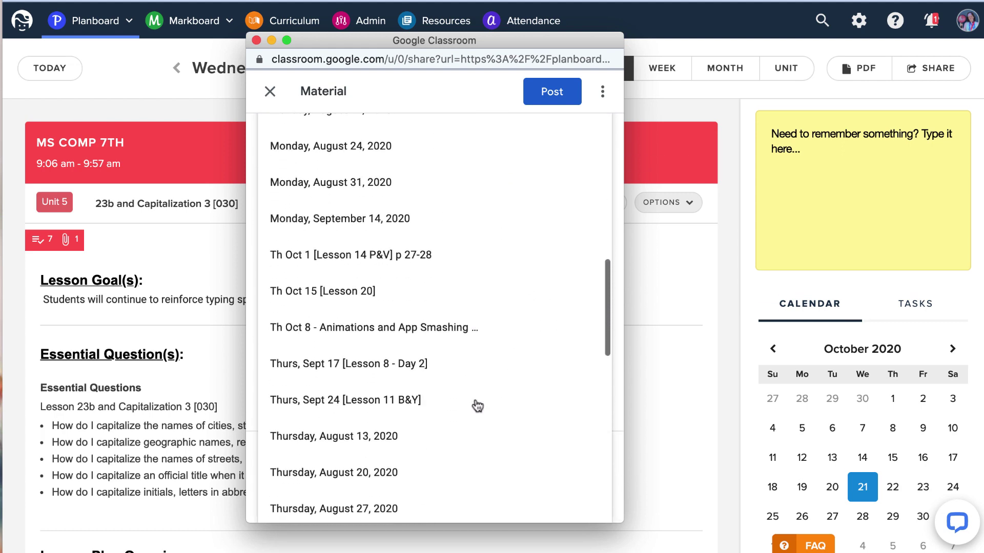
scroll(477, 405, "down", 1)
scroll(475, 404, "up", 15)
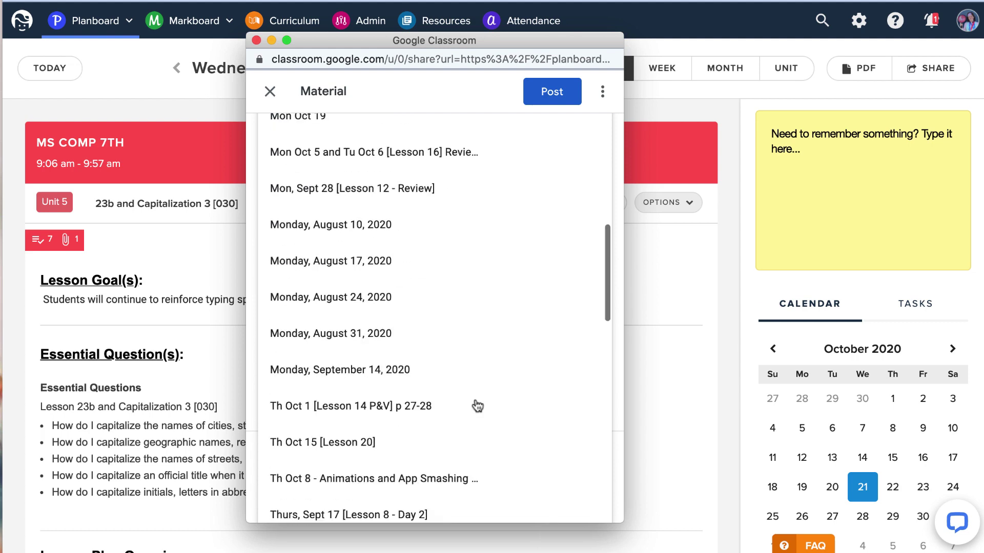
left_click(333, 192)
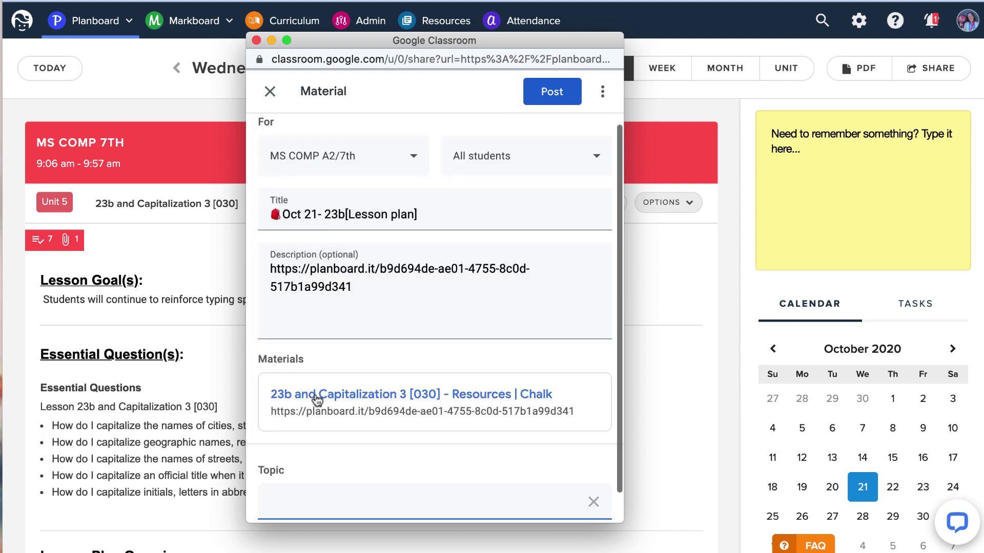
type("T")
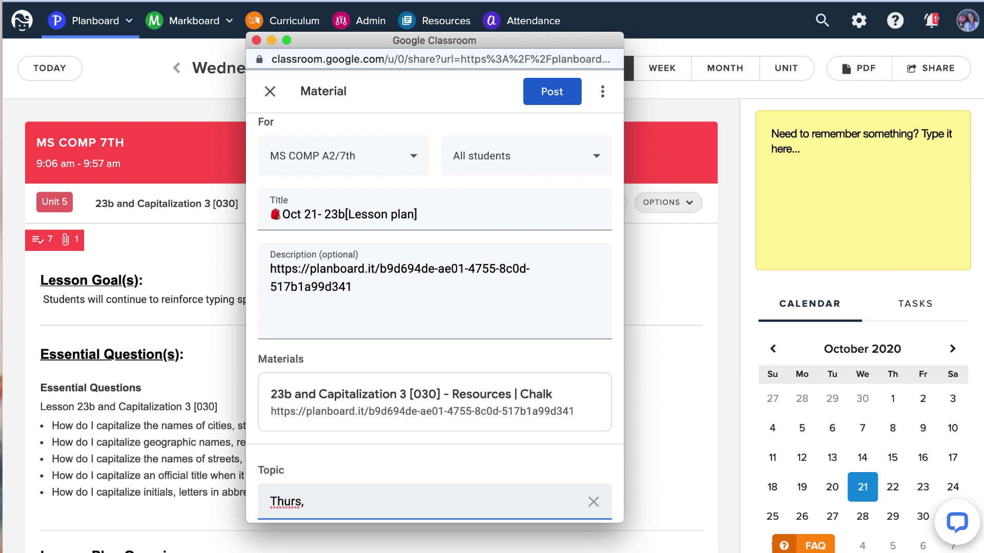
type("hurs Oct 22 [23b")
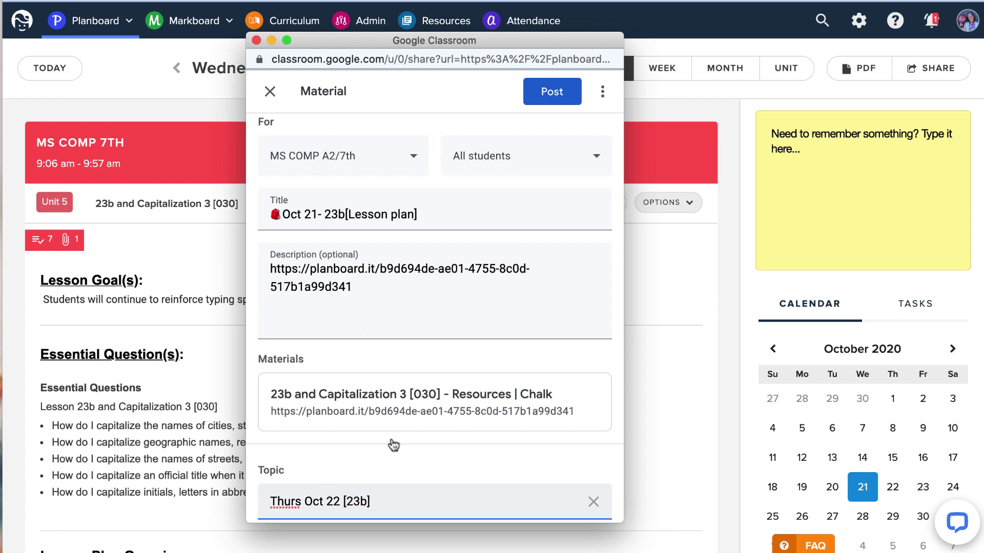
left_click(558, 96)
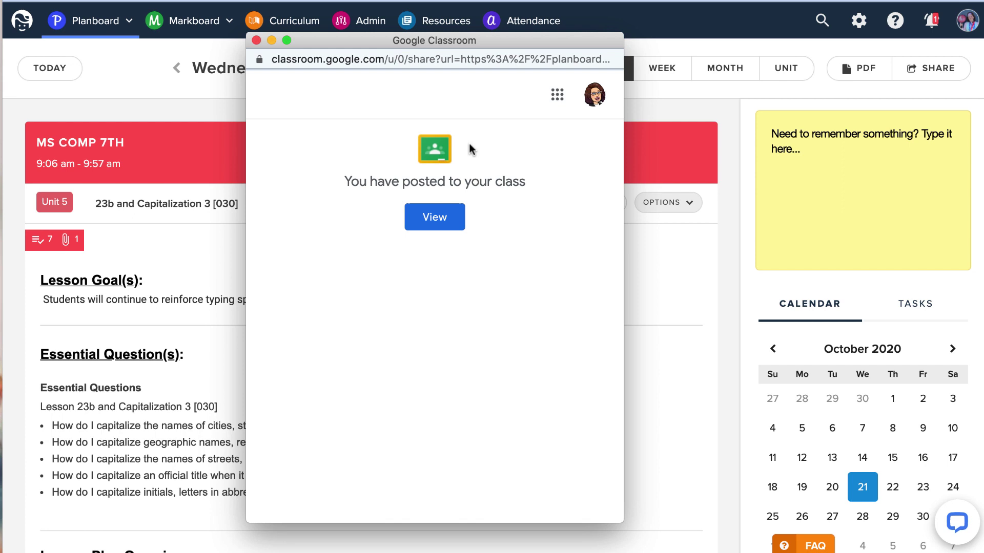
left_click(256, 40)
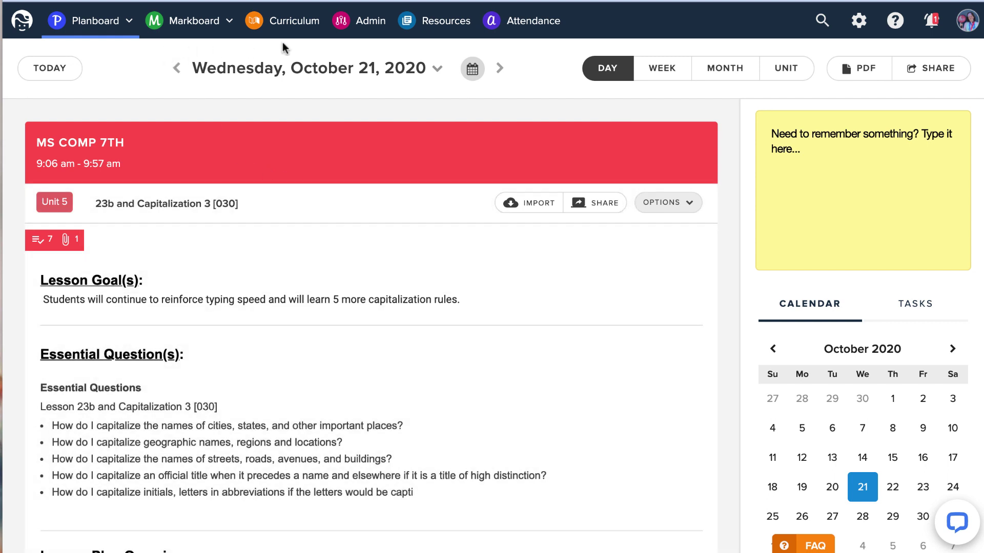
Filter curriculum maps by the technology tag and show Middle School Computer 7th's overview (10 units, 73 lessons).
left_click(287, 20)
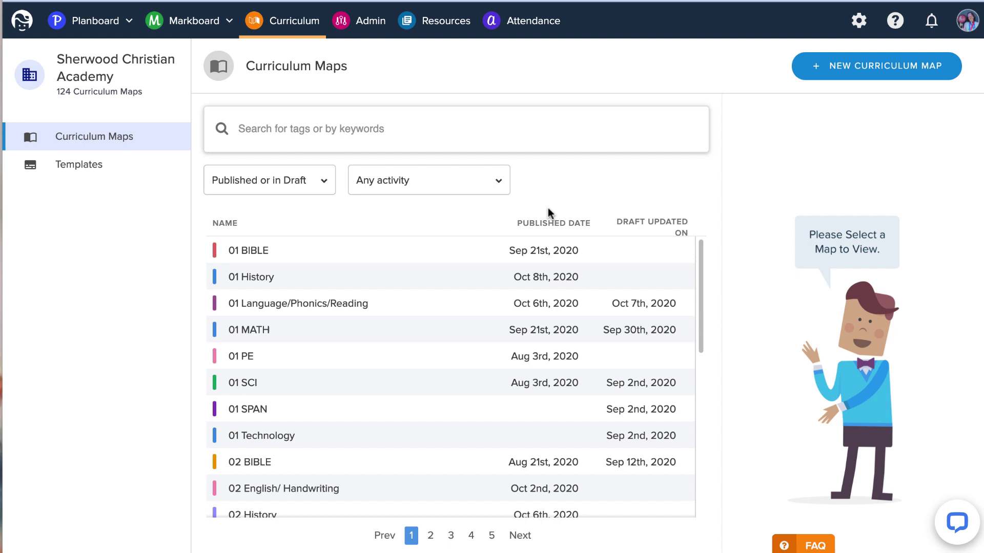
left_click(293, 137)
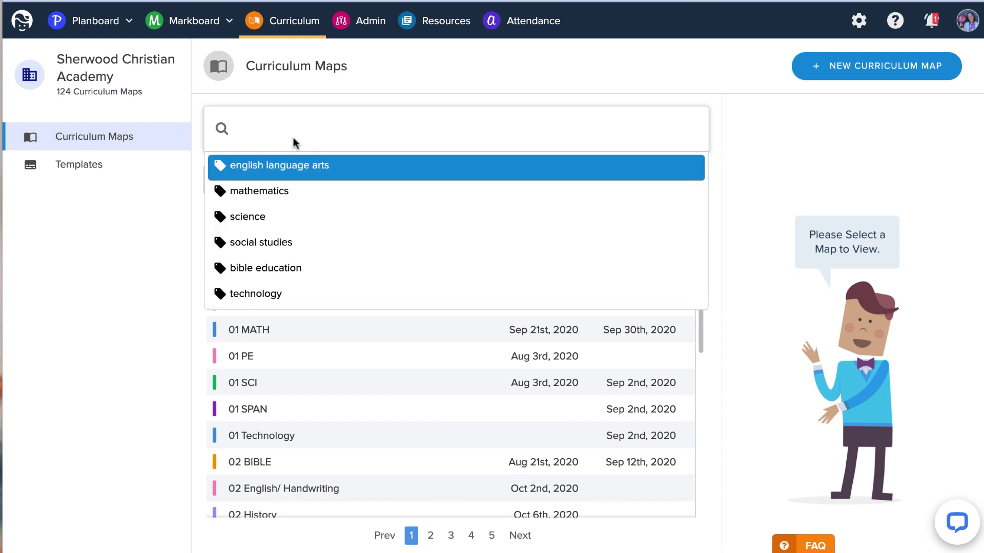
type("07")
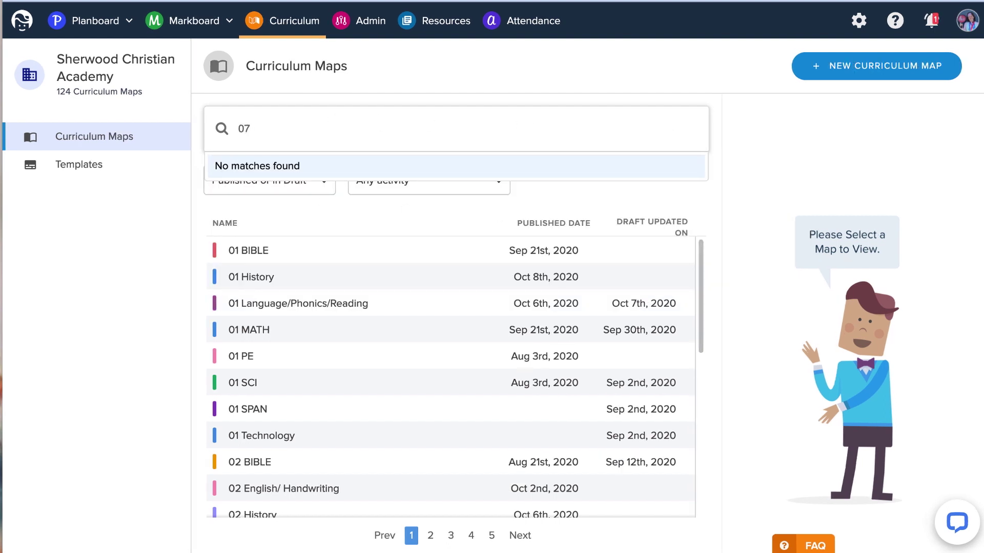
key("BackSpace")
key("BackSpace")
type("techno")
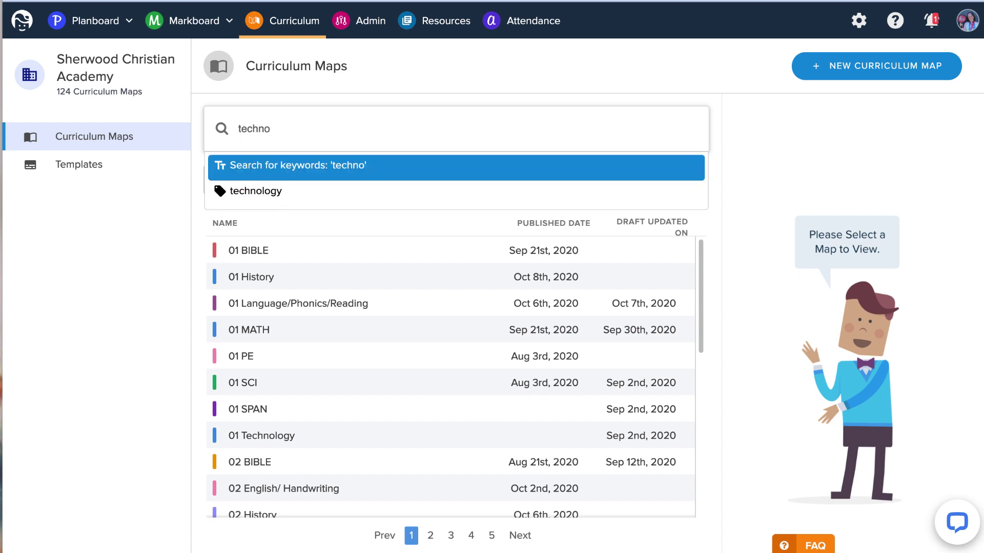
left_click(264, 192)
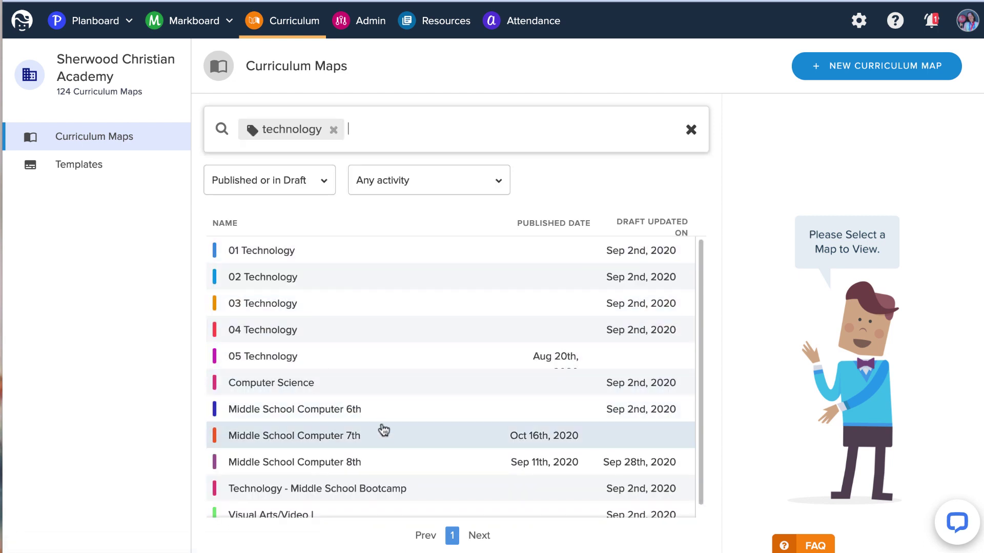
left_click(382, 435)
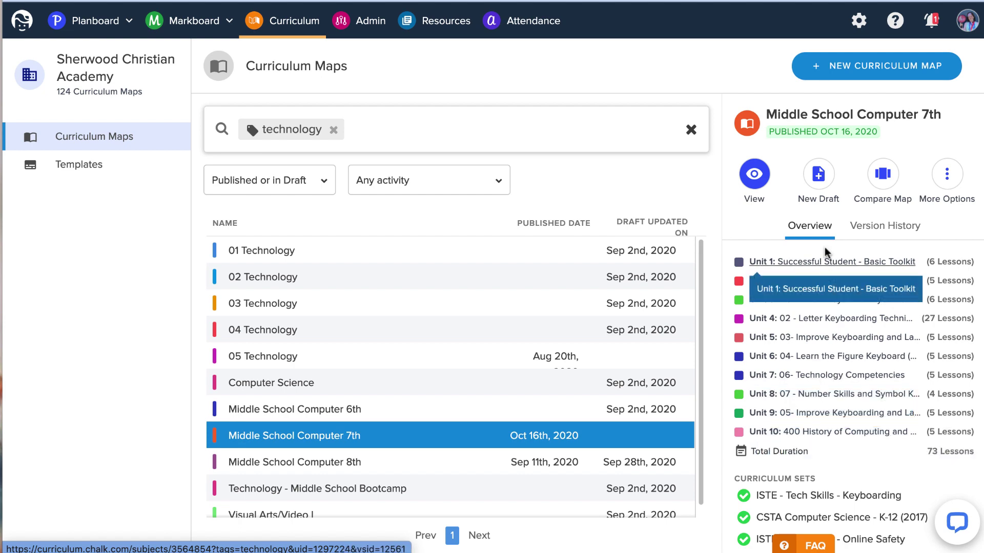
Draft the 7th-grade map, check its version history, then open the 8th-grade map for editing.
left_click(818, 174)
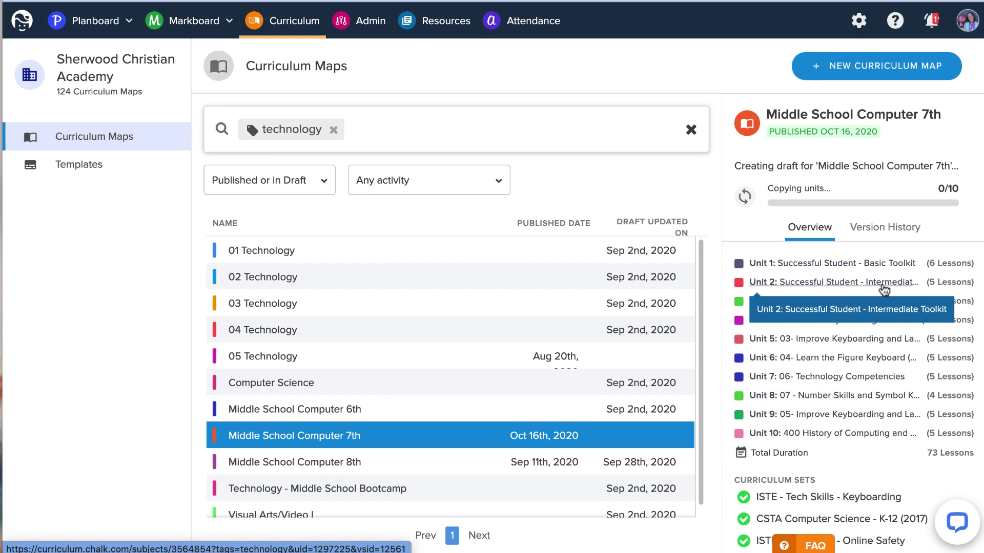
left_click(891, 244)
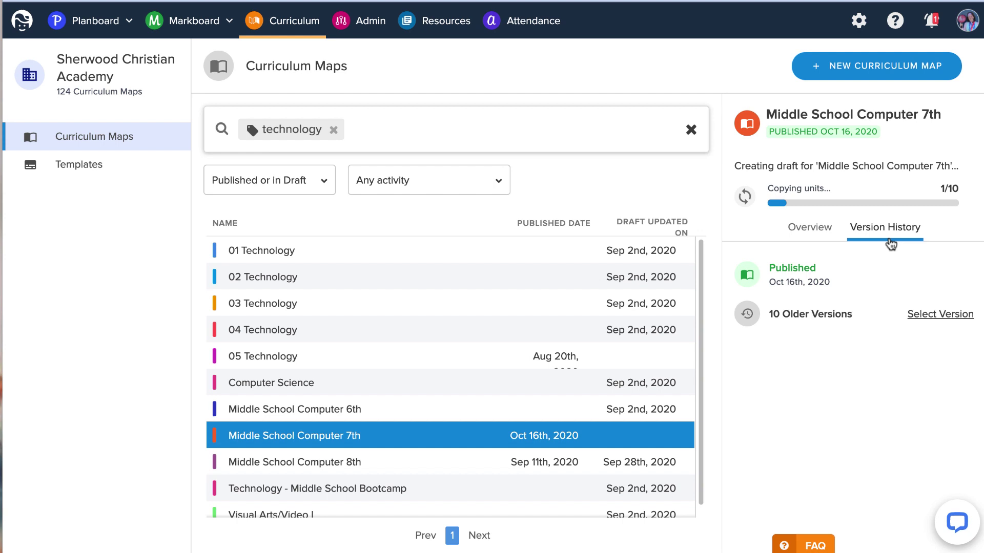
left_click(800, 227)
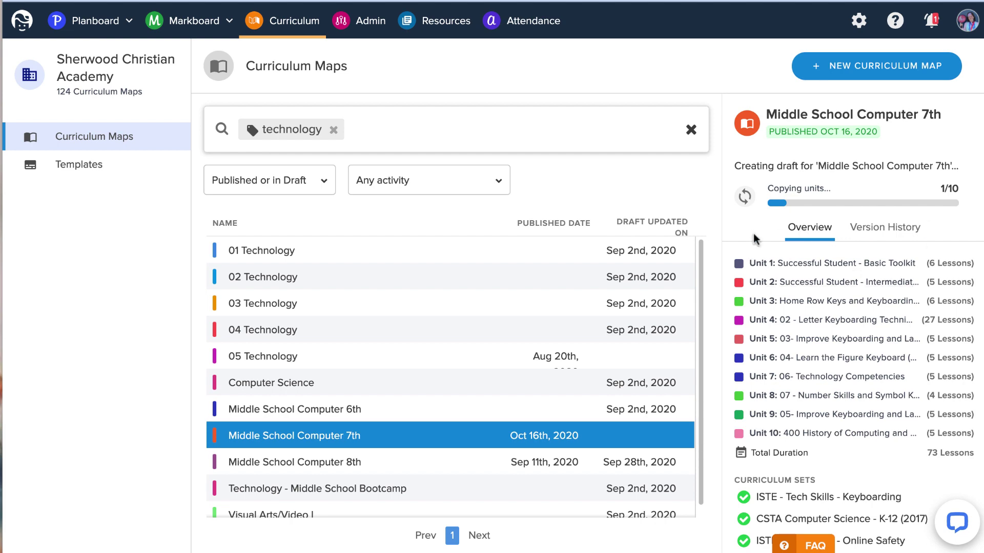
left_click(378, 463)
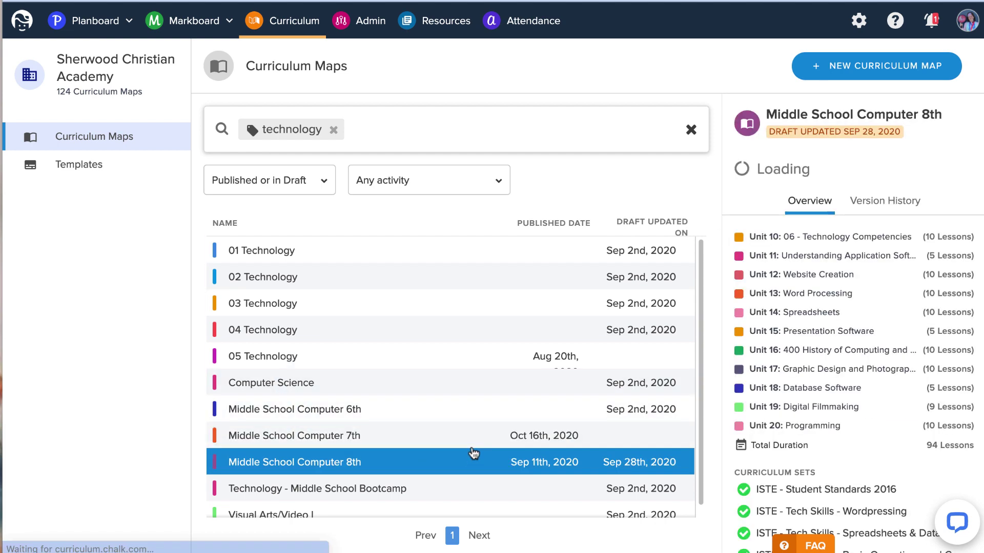
left_click(755, 163)
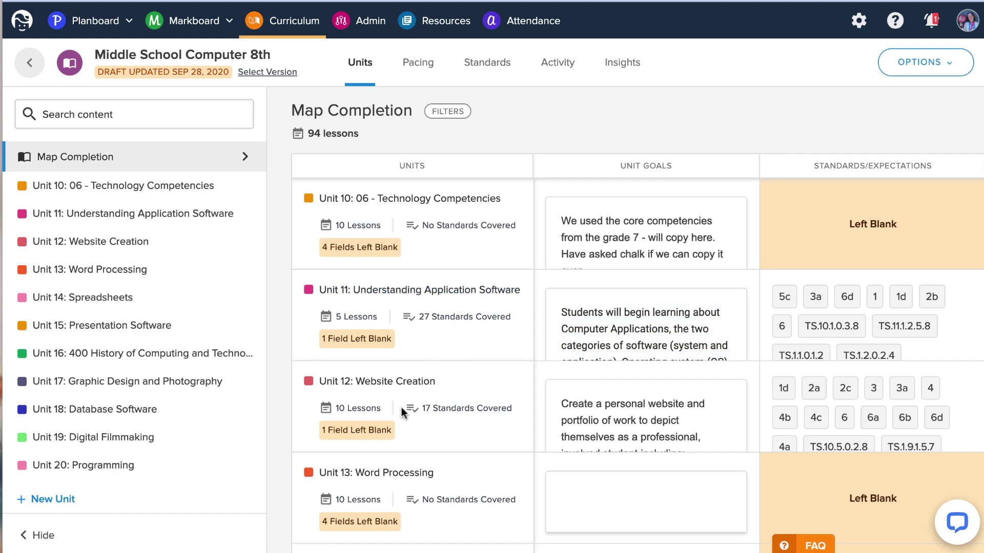
Check the 8th-grade map's pacing calendar, then its standards coverage (ISTE 2016 at 22/35).
left_click(425, 66)
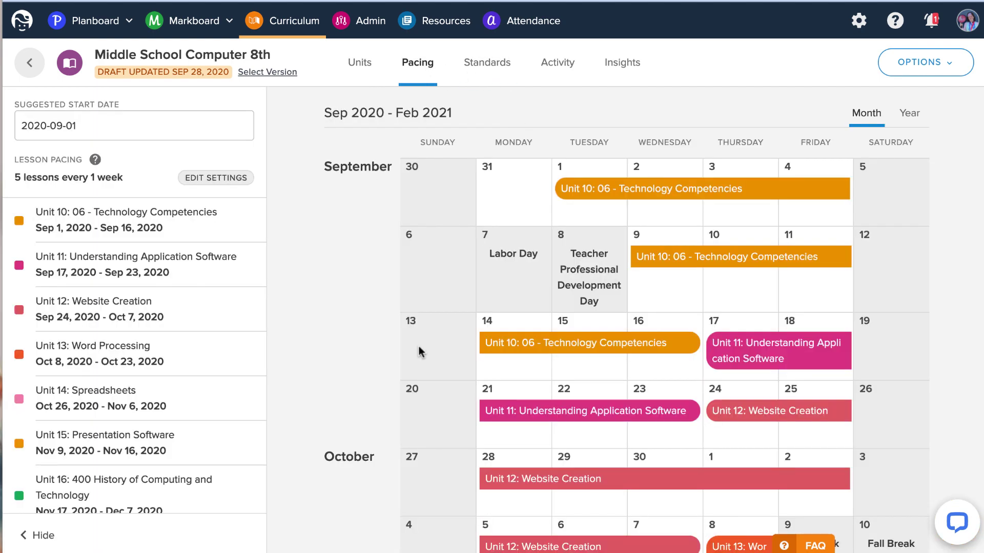
left_click(495, 65)
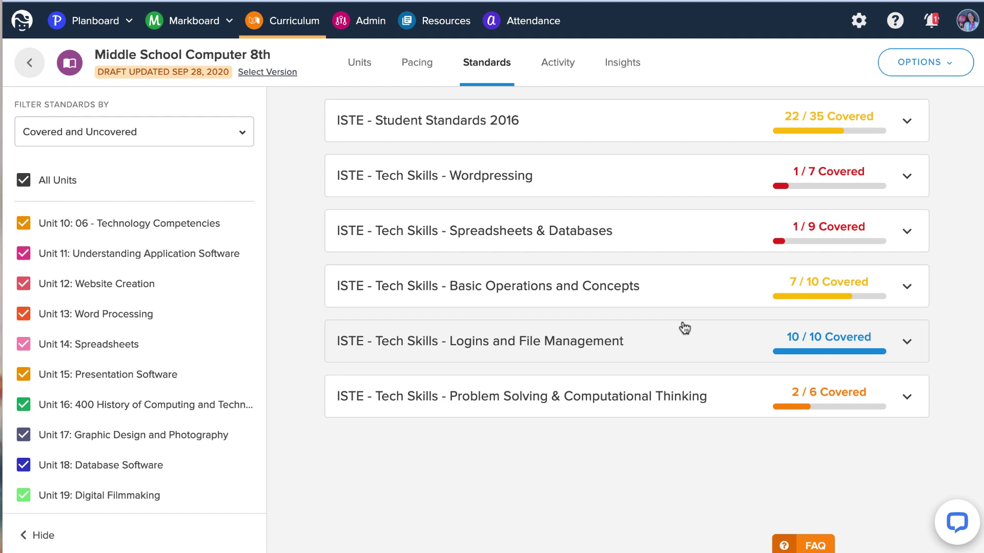
Expand and collapse the Wordpressing and Spreadsheets & Databases sections to review their standards' coverage.
left_click(678, 183)
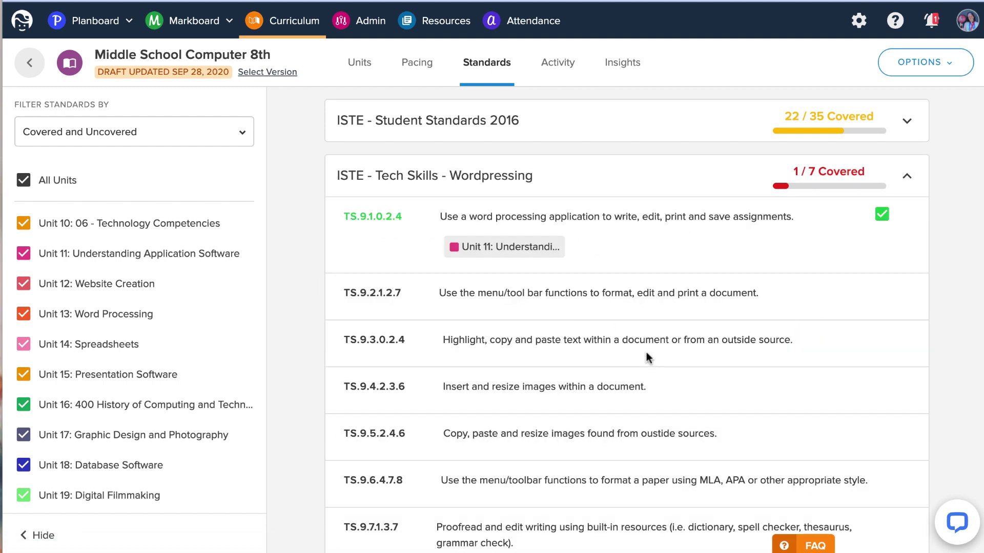
scroll(647, 352, "down", 5)
scroll(646, 352, "up", 5)
left_click(599, 178)
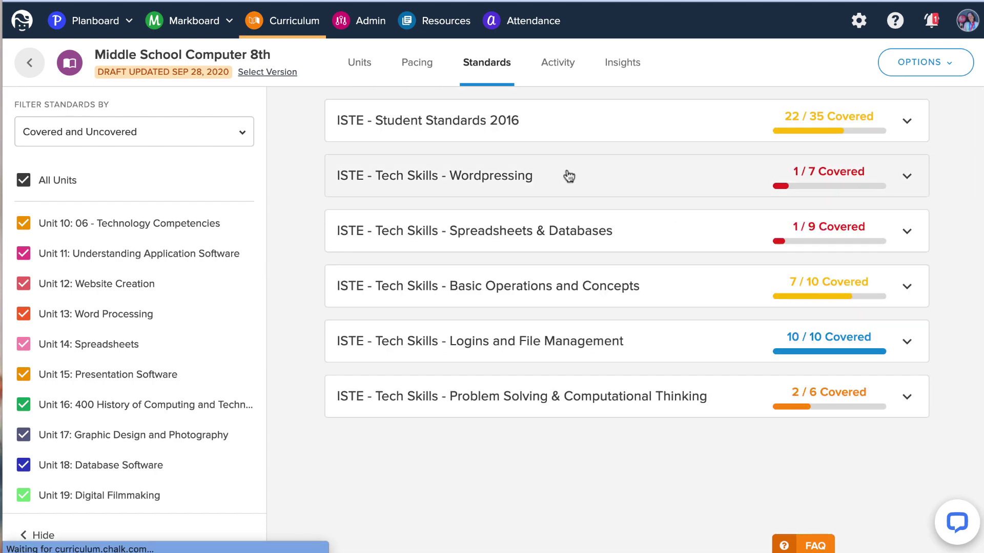
left_click(650, 243)
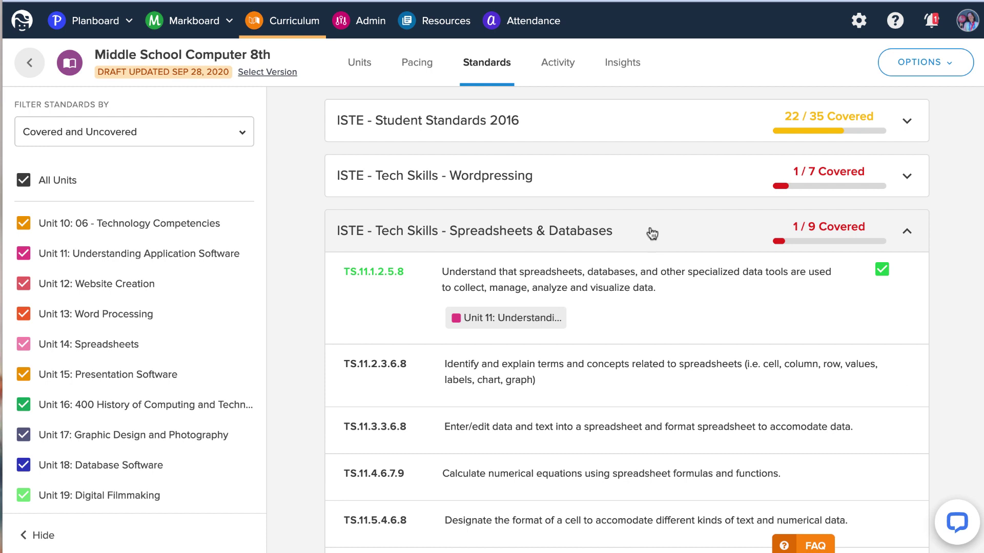
left_click(651, 232)
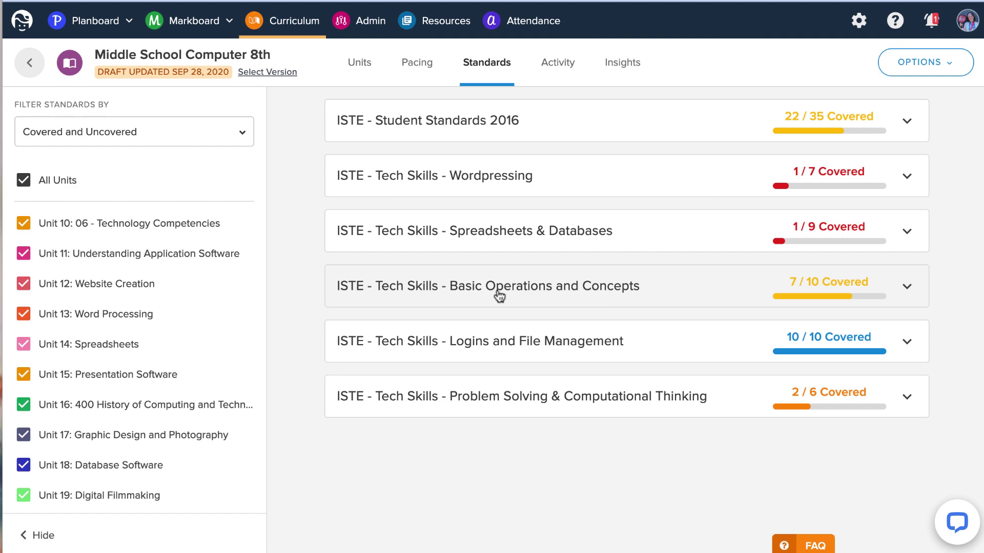
Exclude and re-include Unit 14: Spreadsheets in the coverage count, then return to the Units overview.
left_click(156, 344)
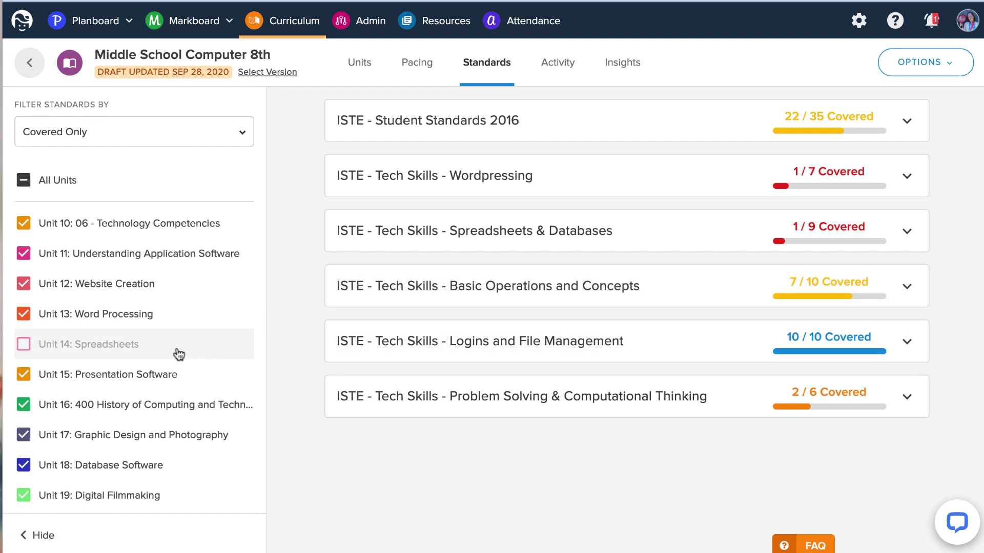
left_click(178, 354)
left_click(360, 62)
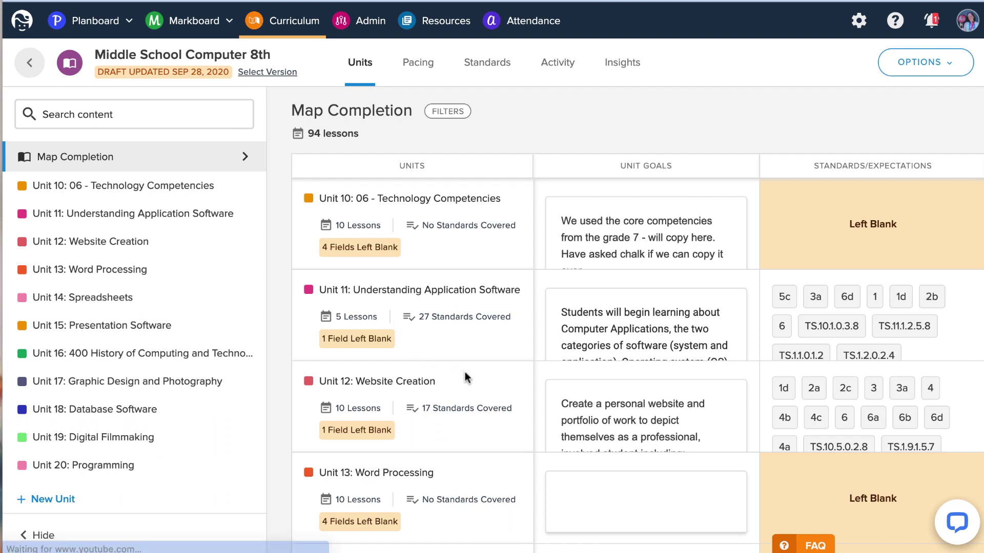
Open the Unit 14: Spreadsheets page and list the Spreadsheets & Databases standards for attaching.
scroll(465, 374, "down", 2)
scroll(465, 378, "down", 3)
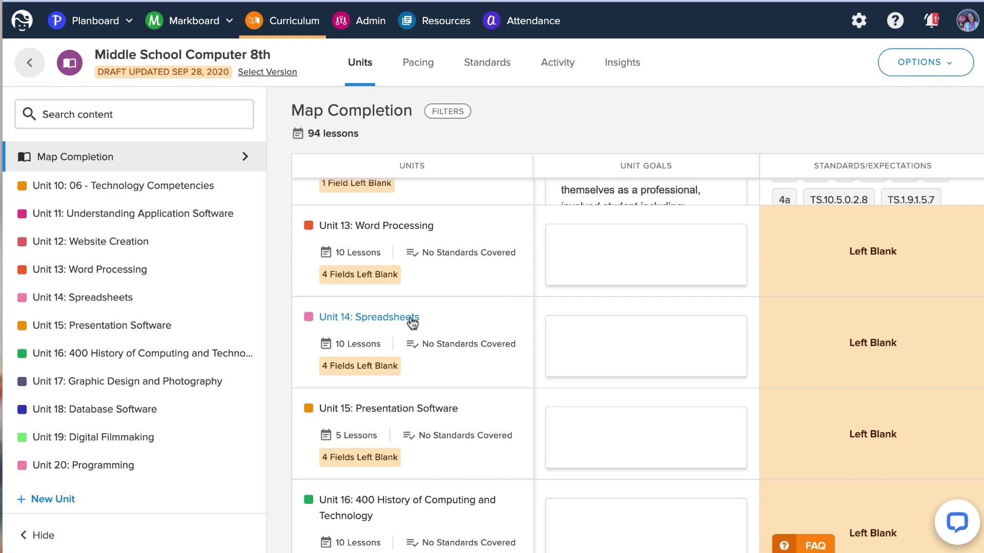
left_click(412, 319)
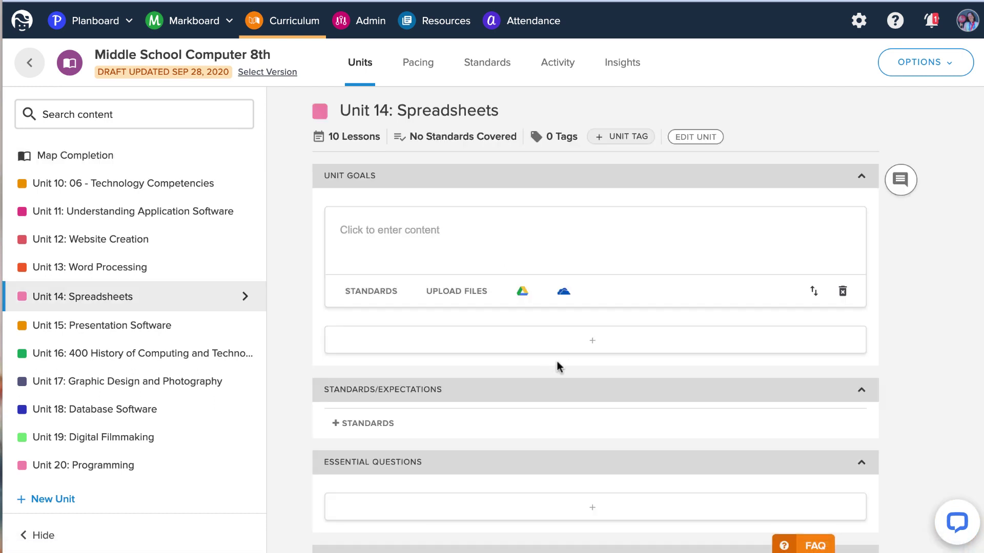
scroll(538, 361, "down", 3)
scroll(538, 362, "up", 3)
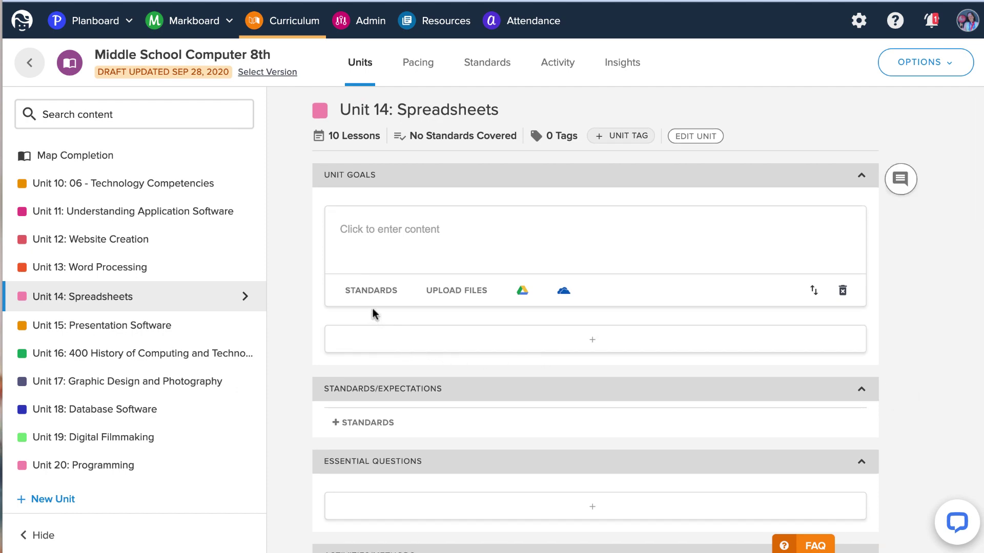
left_click(372, 290)
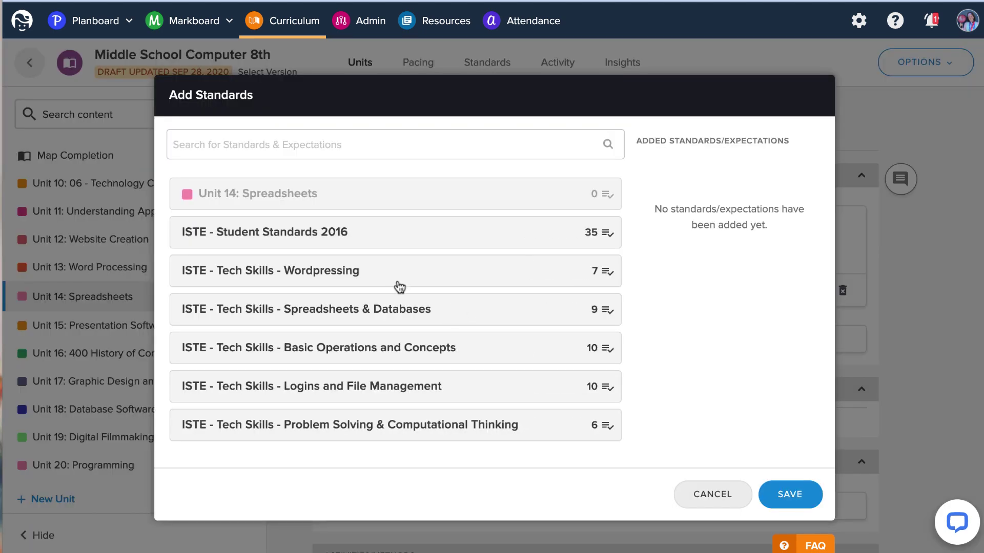
left_click(464, 317)
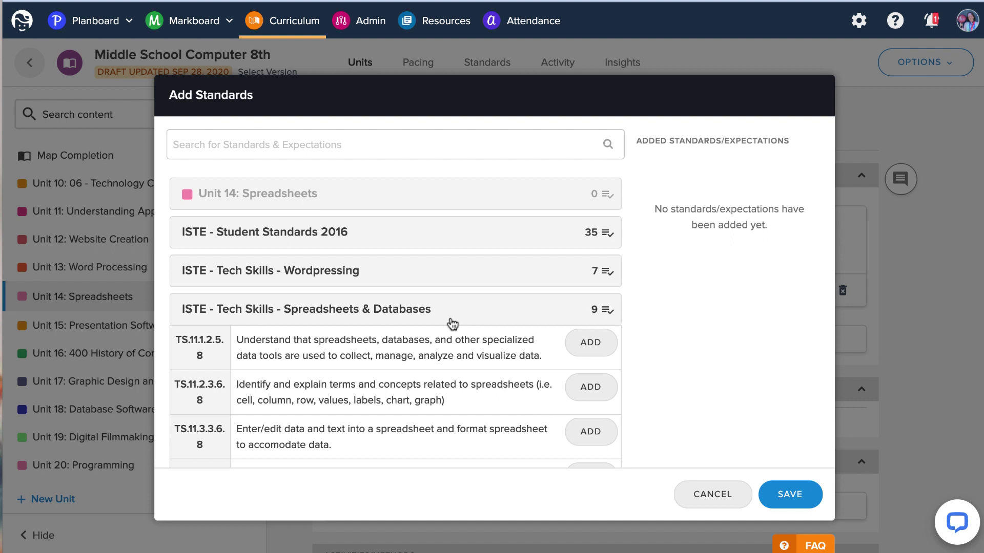
Add standards TS.11.1.2.5.8, TS.11.2.3.6.8, TS.11.3.3.6.8 and TS.11.4.6.7.9 to Unit 14.
left_click(589, 342)
left_click(589, 388)
scroll(487, 374, "down", 2)
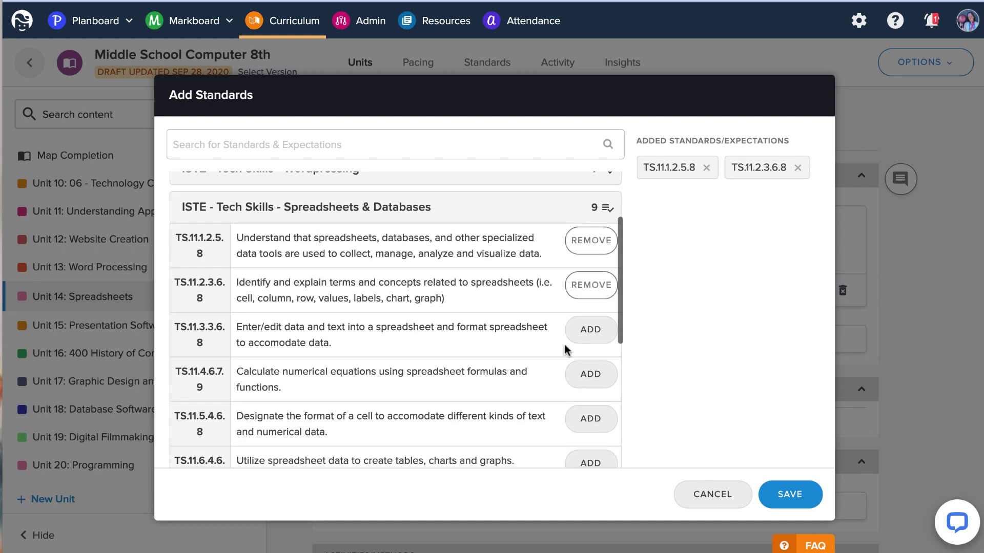
left_click(589, 329)
left_click(589, 374)
scroll(565, 351, "down", 2)
Add TS.11.5.4.6.8 through TS.11.9.5.7.9, then save all nine standards to Unit 14.
left_click(589, 320)
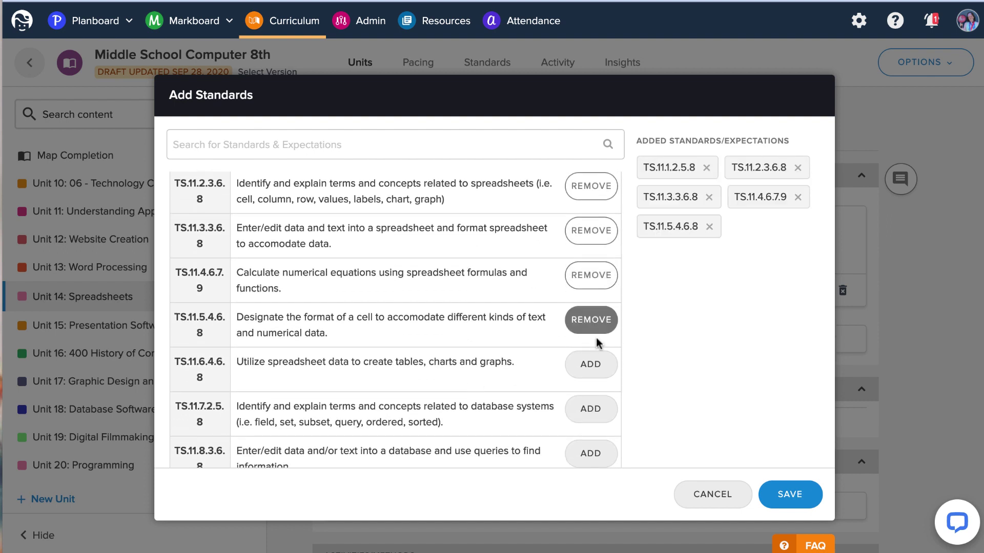
left_click(589, 364)
scroll(581, 353, "down", 3)
left_click(589, 279)
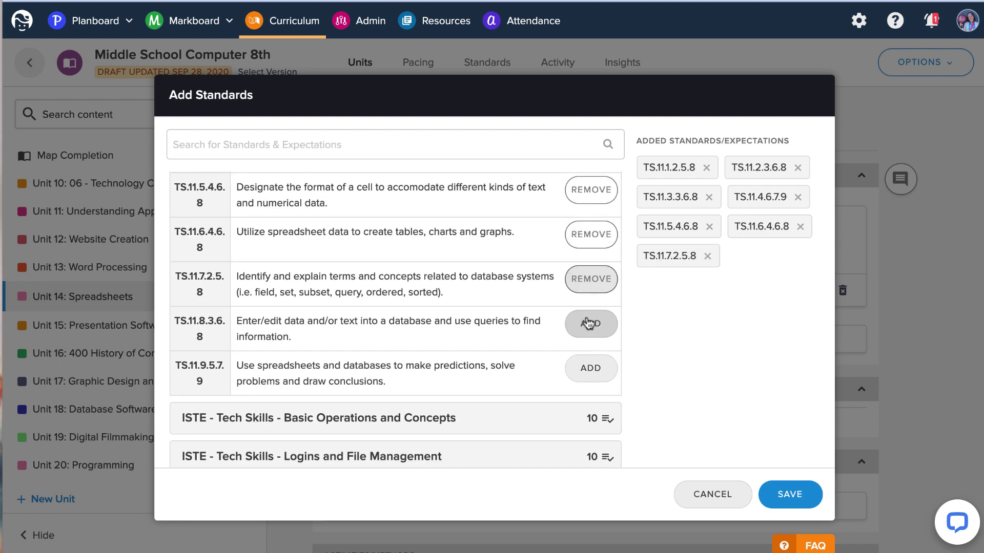
left_click(590, 324)
left_click(588, 368)
scroll(428, 286, "up", 1)
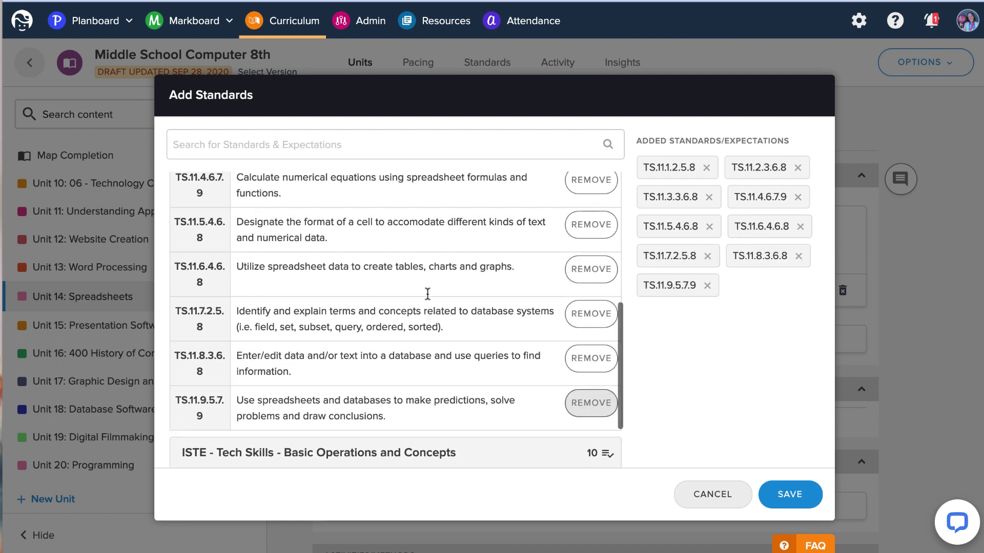
scroll(428, 287, "down", 1)
left_click(792, 495)
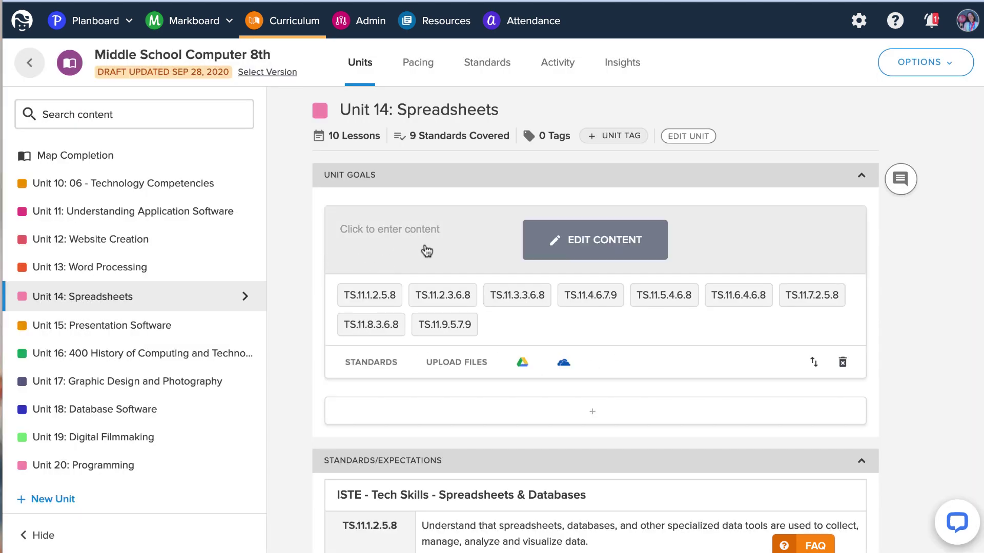
Scroll through the Unit 14: Spreadsheets page to review its contents.
scroll(548, 374, "down", 6)
scroll(537, 366, "down", 8)
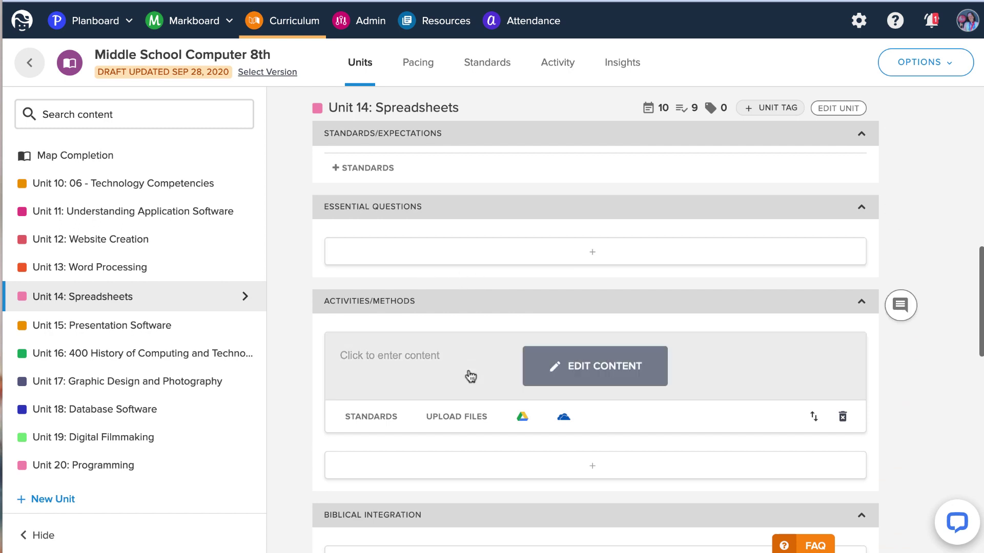
scroll(517, 366, "down", 8)
scroll(517, 367, "down", 7)
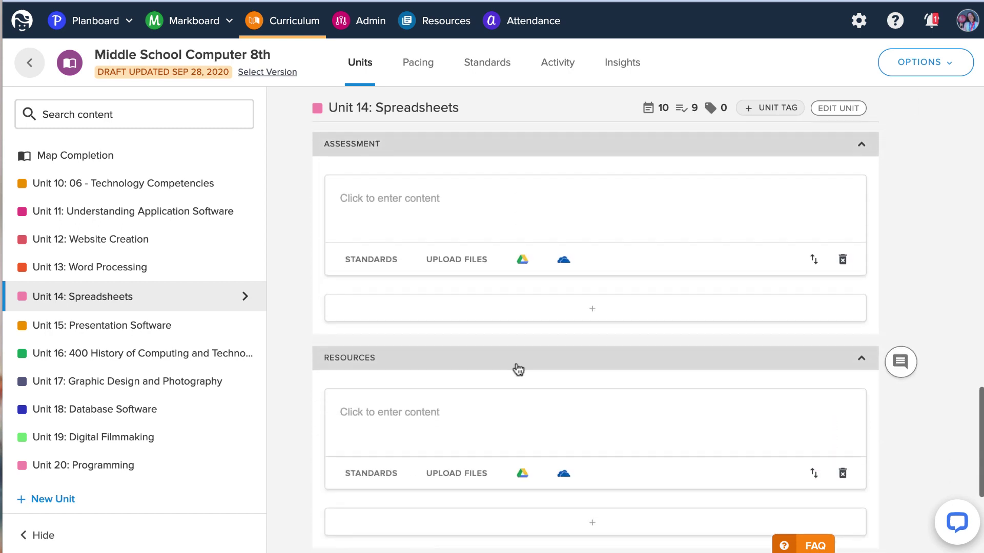
scroll(517, 368, "up", 20)
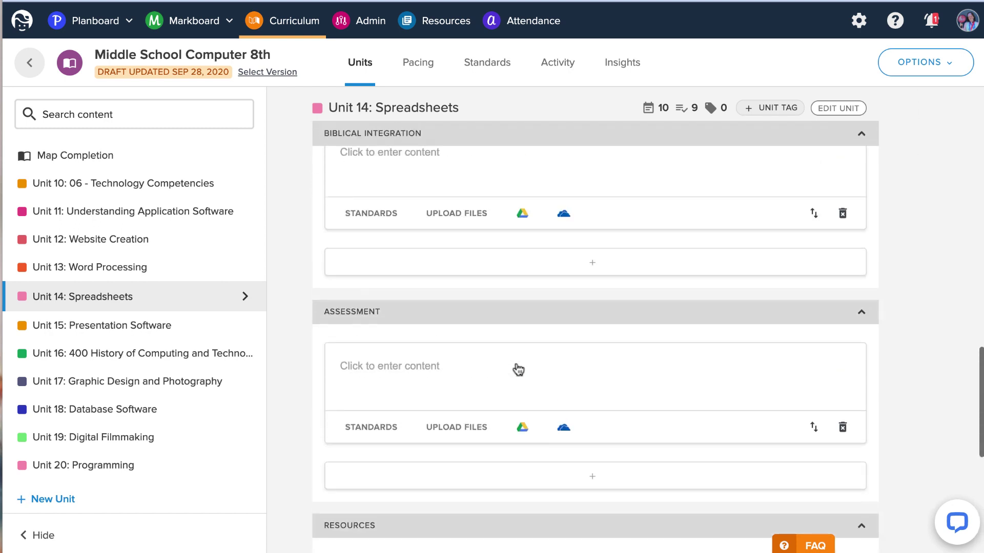
scroll(515, 362, "up", 2)
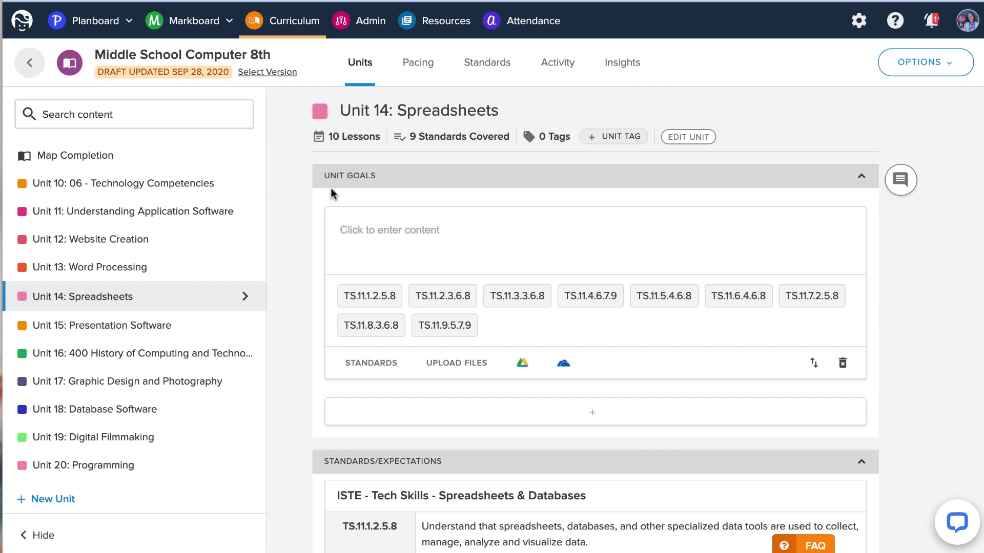
Switch to the map's pacing calendar, showing Unit 14 scheduled Oct 26 – Nov 6, 2020.
left_click(917, 62)
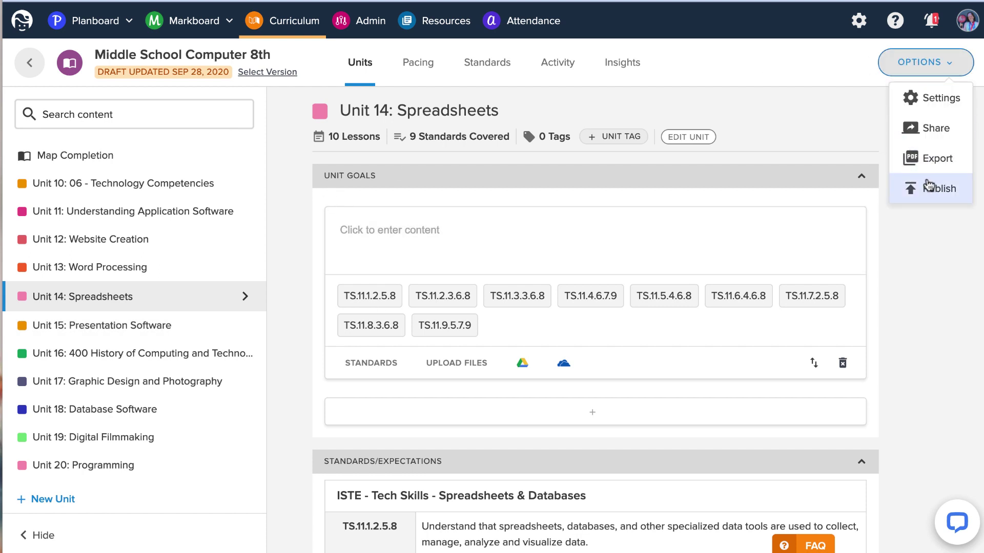
mouse_move(405, 261)
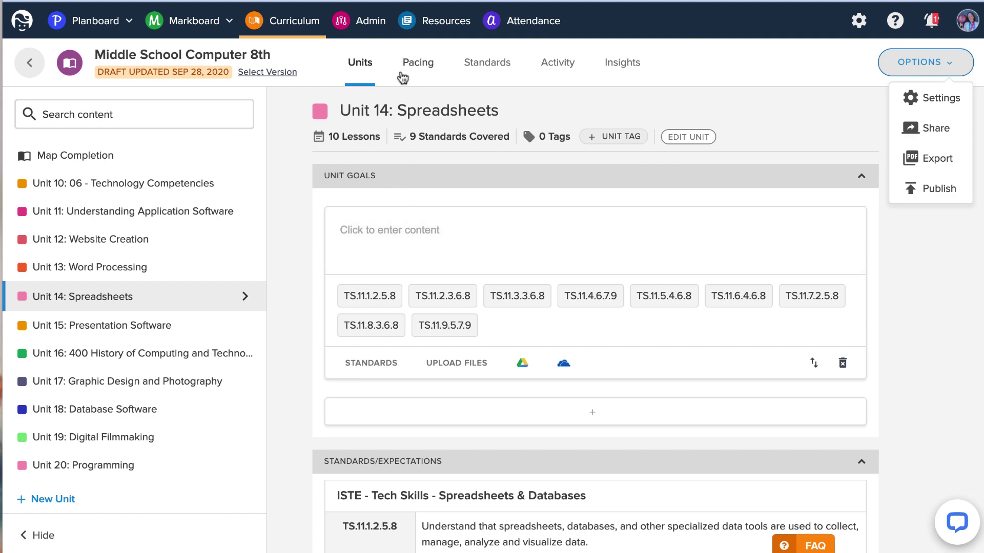
left_click(417, 69)
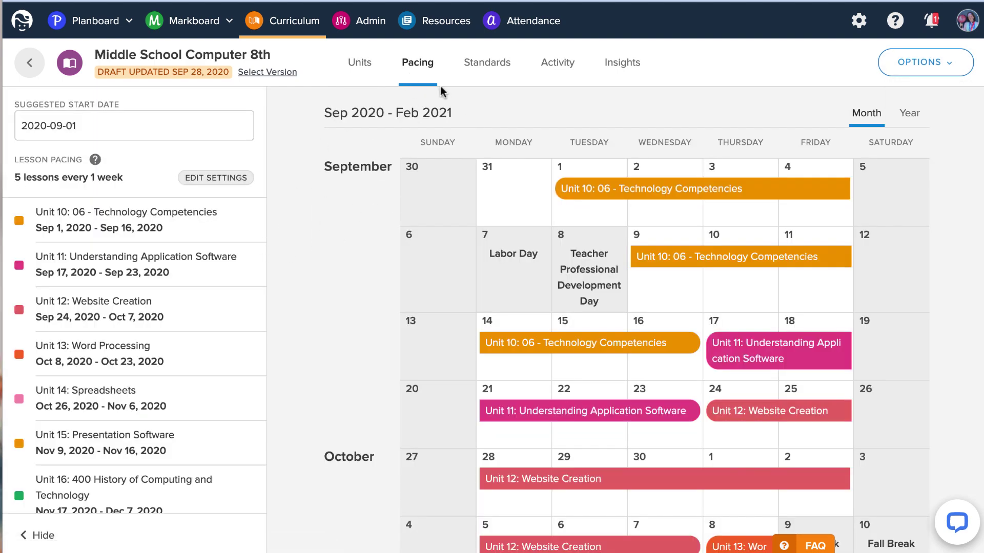
Show the 8th-grade map's ISTE standards coverage, now with Spreadsheets & Databases at 9/9.
left_click(503, 72)
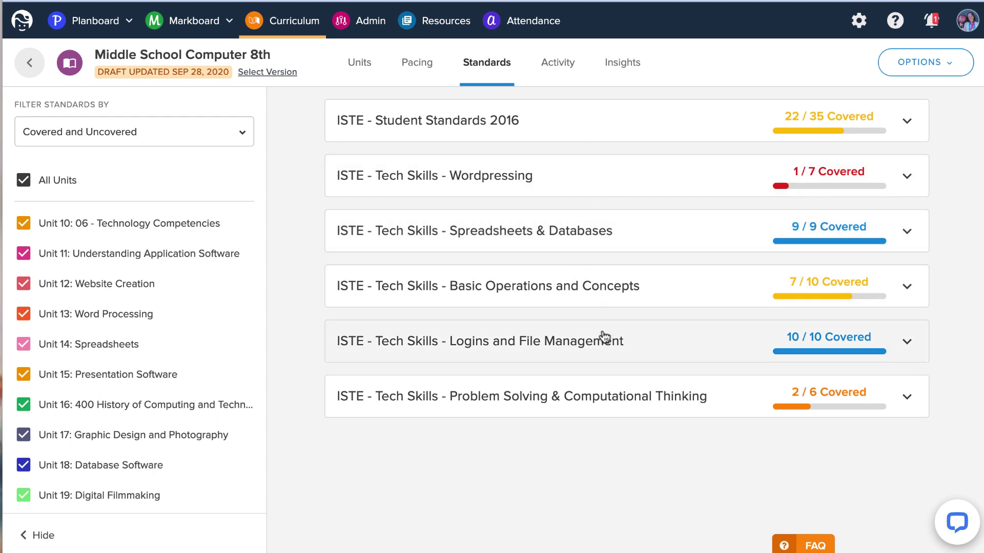
Show pacing insights for both COMP SCIENCE and MS COMP sections through August–September 2020.
left_click(610, 64)
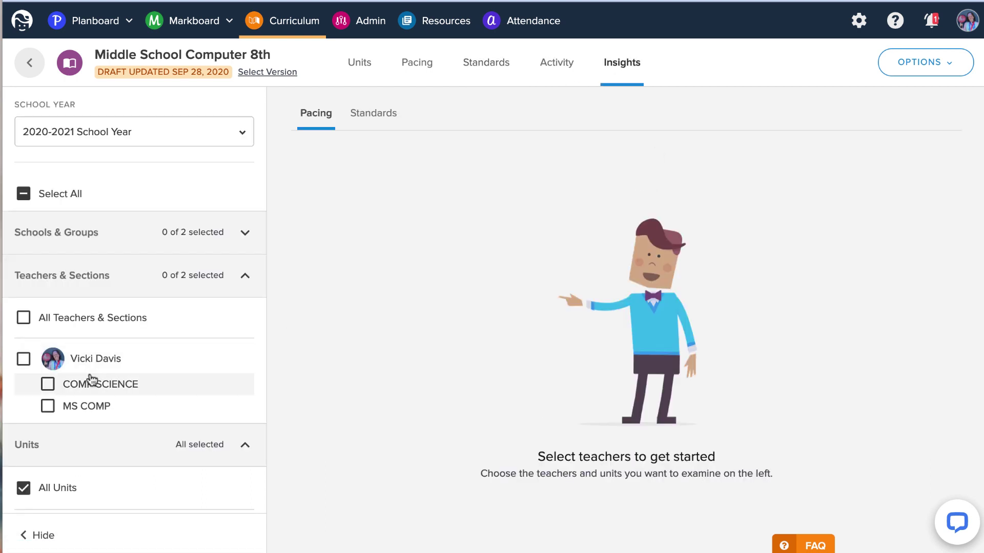
left_click(24, 358)
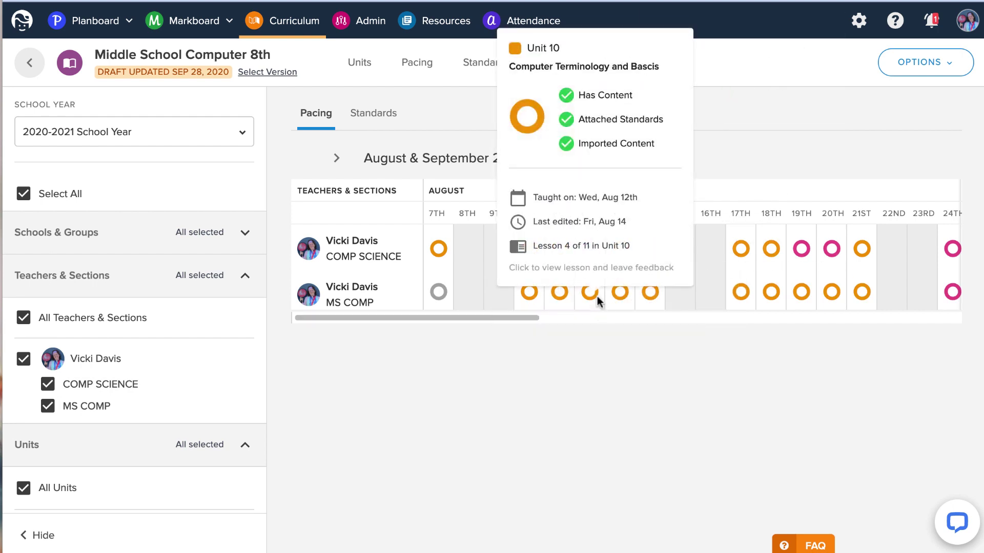
mouse_move(650, 302)
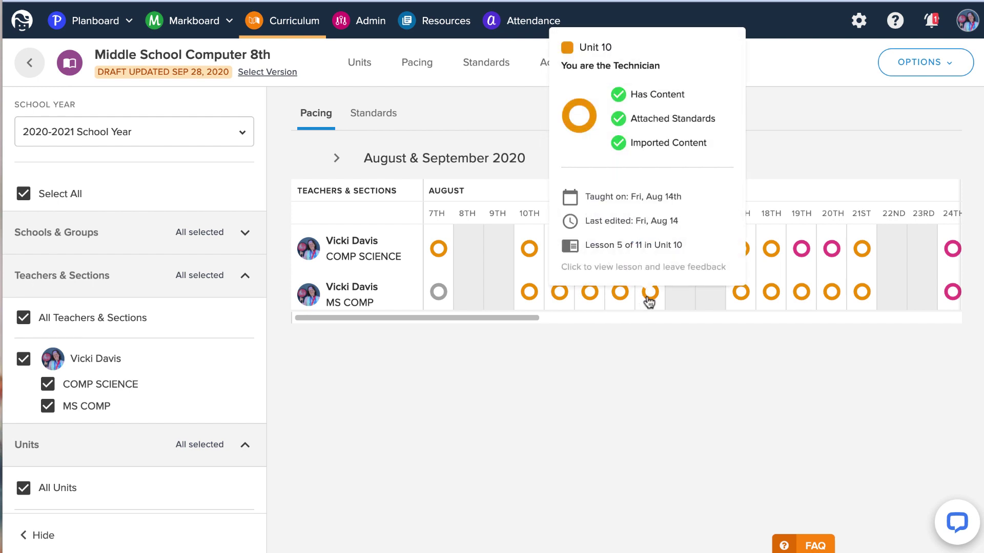
mouse_move(590, 299)
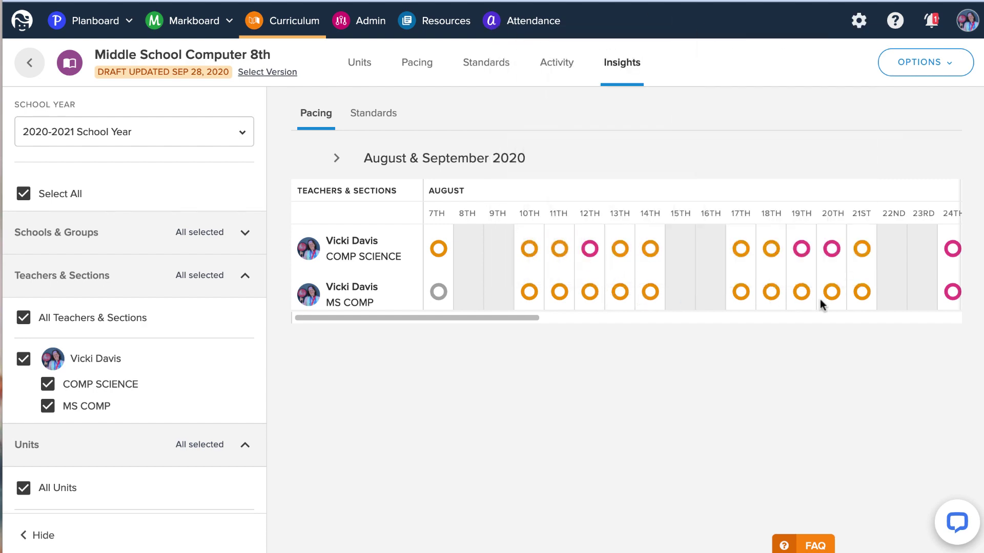
scroll(820, 303, "right", 10)
Open today's daily planner for Tuesday, October 20, 2020 and look through its lessons.
mouse_move(123, 58)
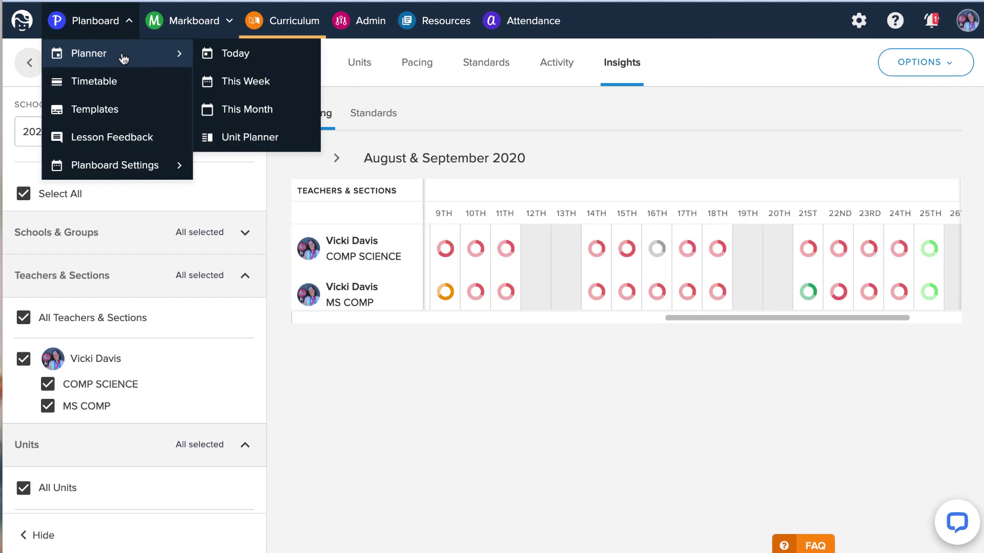
left_click(231, 53)
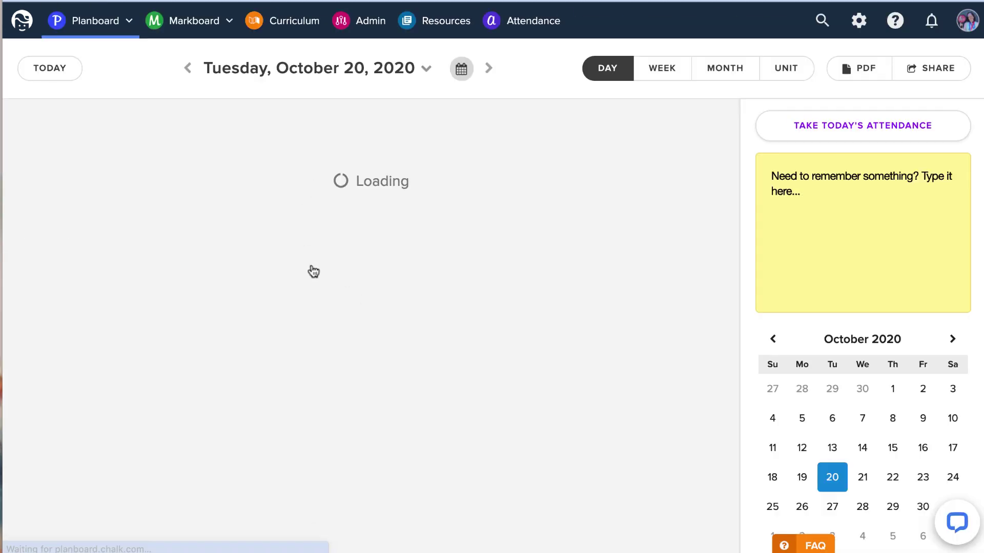
scroll(313, 271, "down", 15)
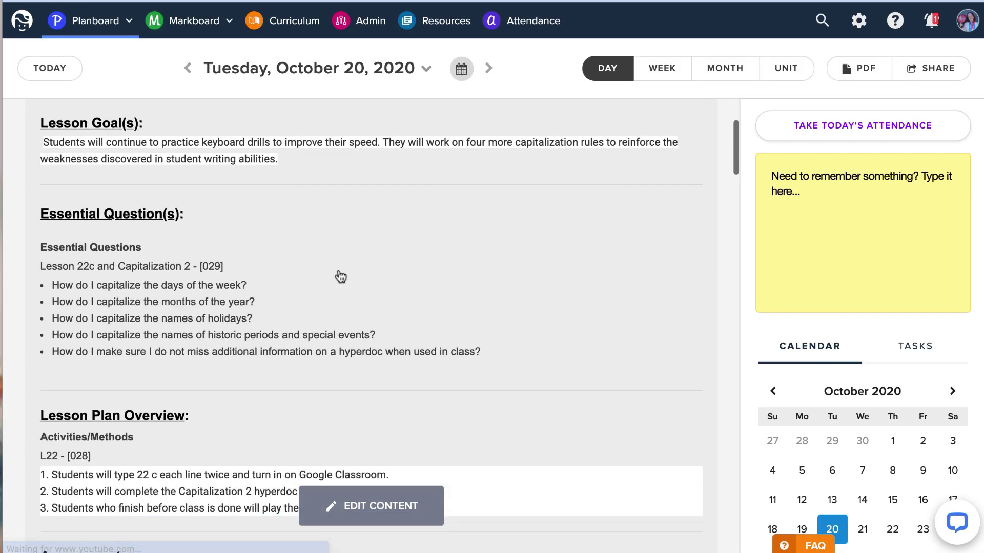
scroll(339, 276, "up", 15)
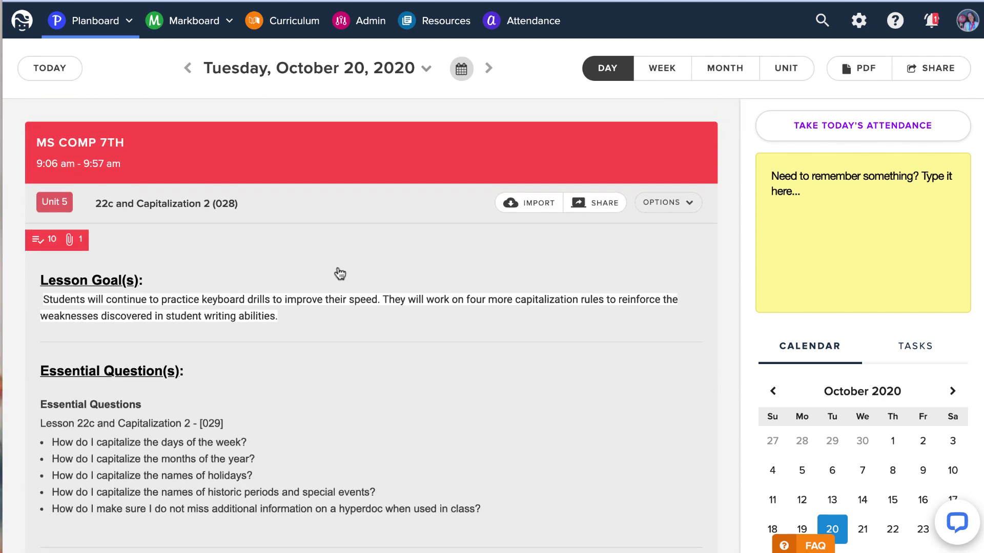
scroll(362, 292, "down", 14)
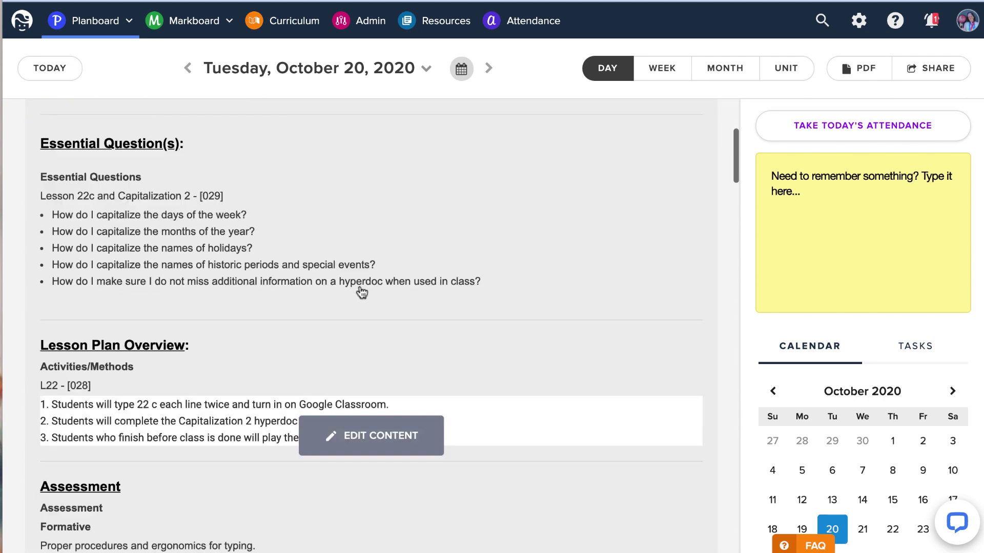
scroll(362, 292, "down", 15)
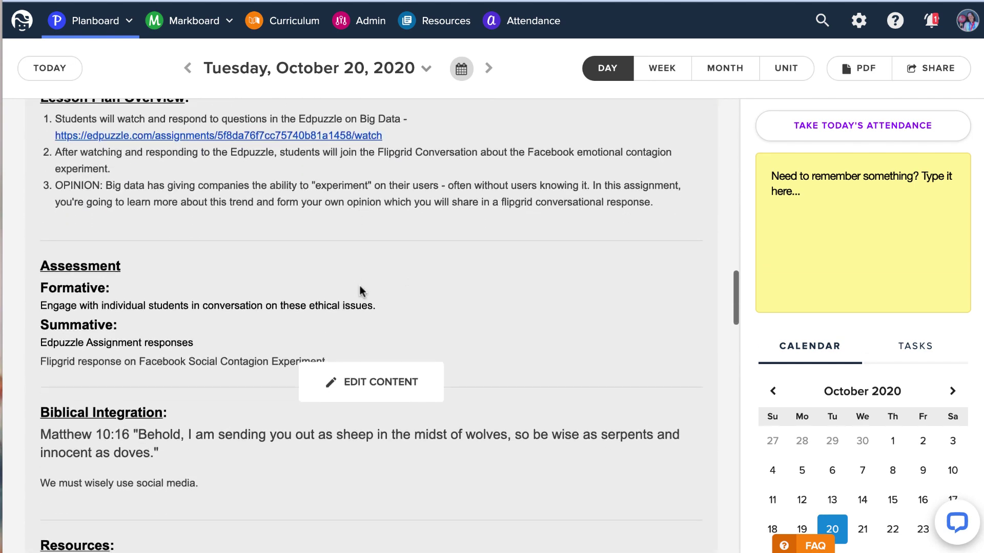
scroll(361, 293, "down", 2)
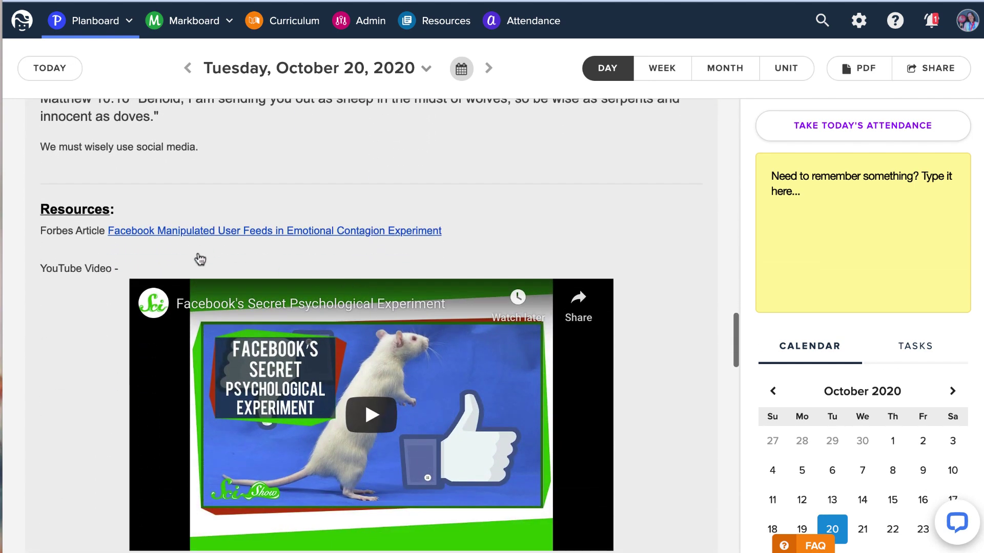
scroll(316, 270, "down", 5)
scroll(342, 266, "down", 9)
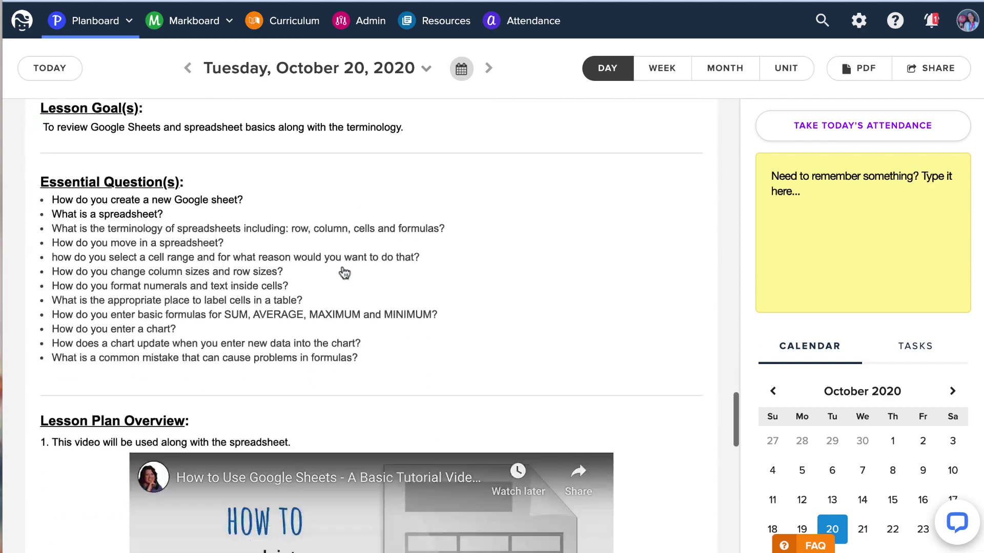
scroll(342, 267, "up", 20)
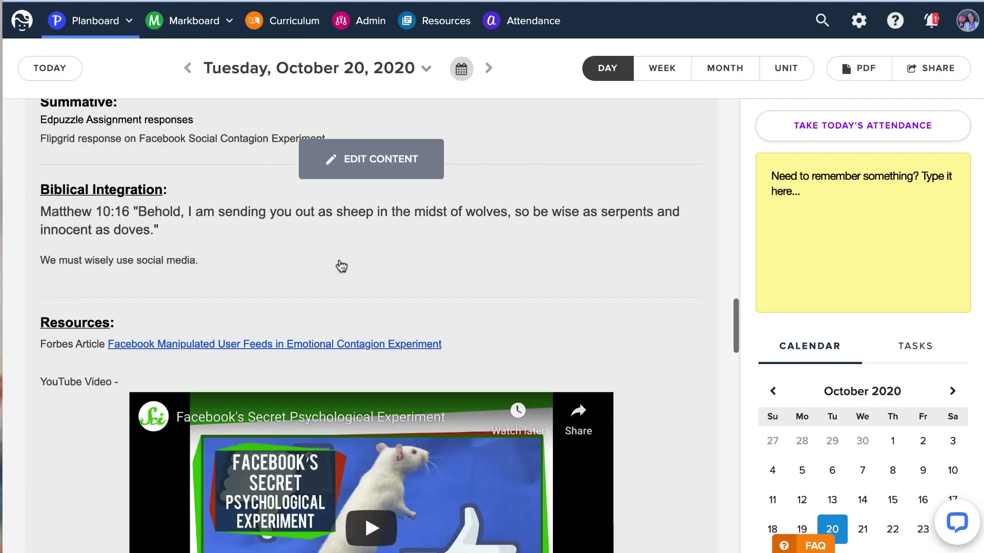
scroll(341, 266, "up", 12)
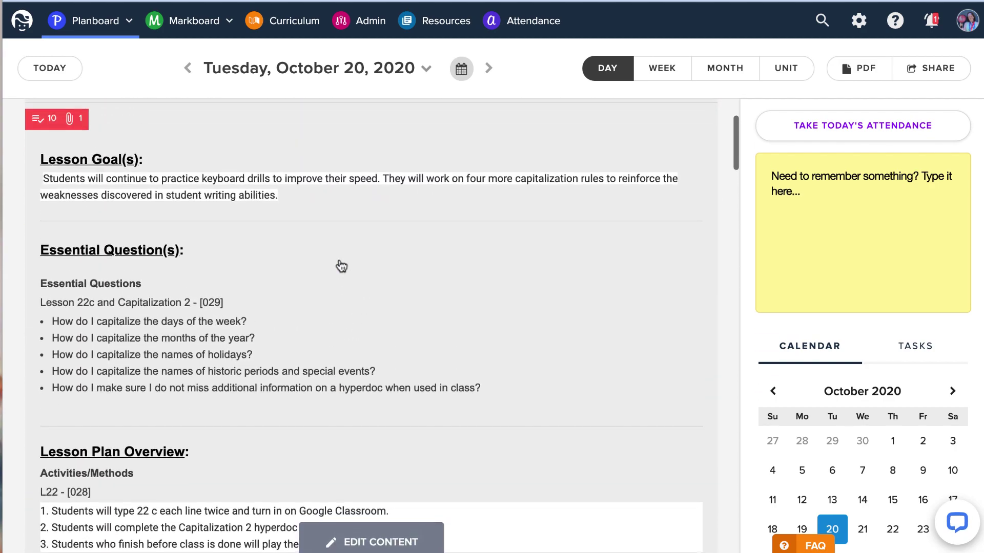
Open the MS COMP 7TH Capitalization 2 lesson for editing, with 2_Capitalization_Lesson_22.docx attached.
scroll(341, 266, "down", 6)
scroll(341, 265, "down", 8)
scroll(341, 266, "up", 3)
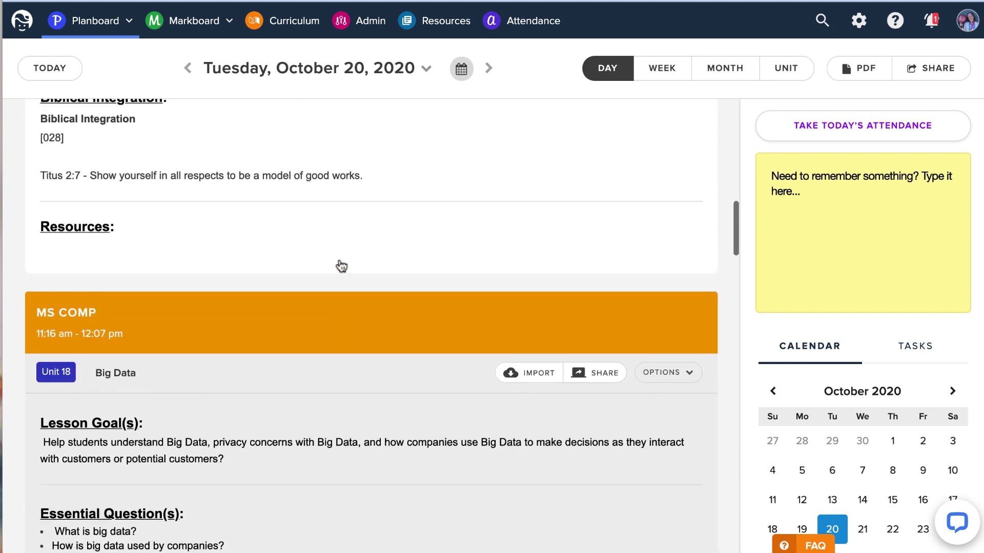
left_click(340, 264)
scroll(387, 274, "down", 10)
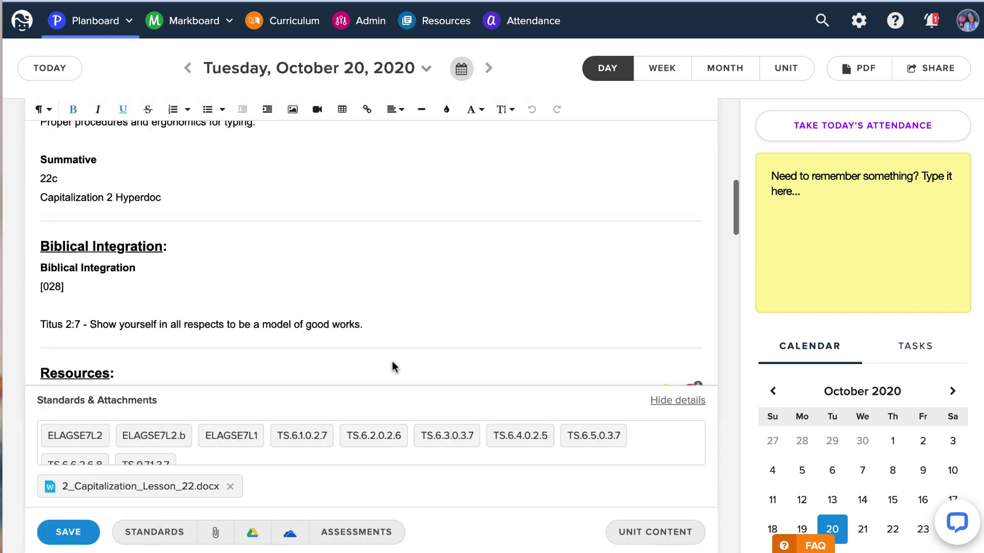